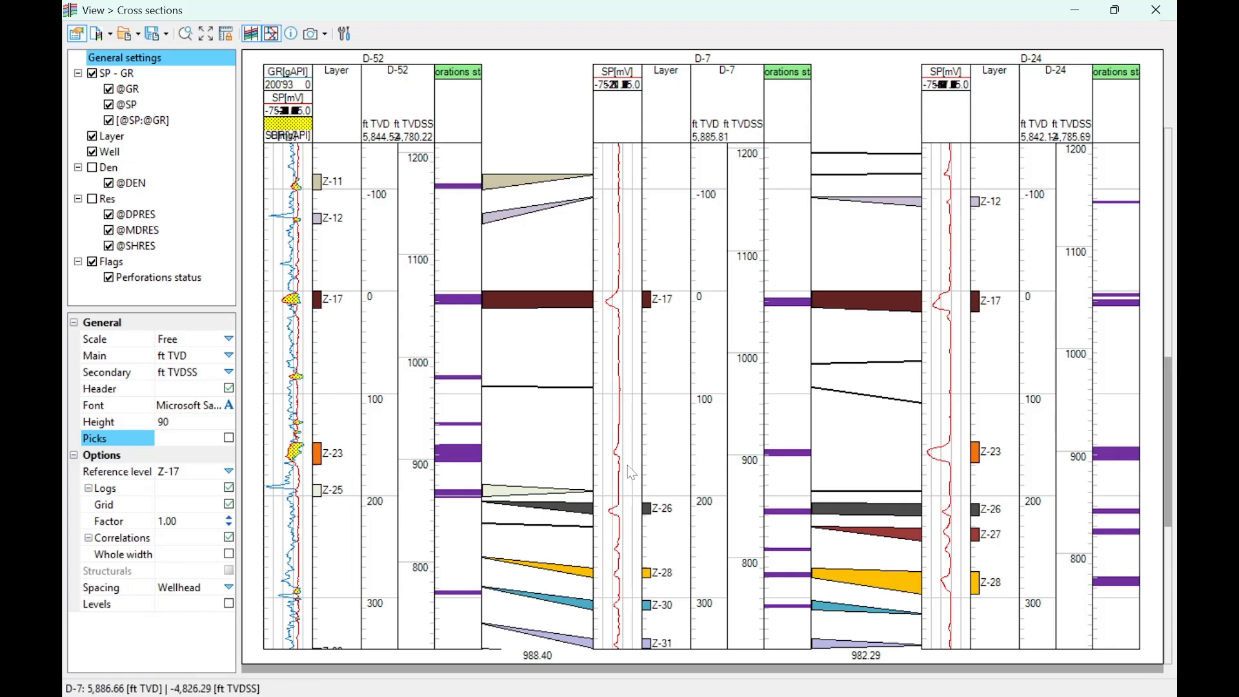
- Enable the pick-editing tools for the cross section through wells D-52, D-7 and D-24
scroll(622, 463, "down", 4)
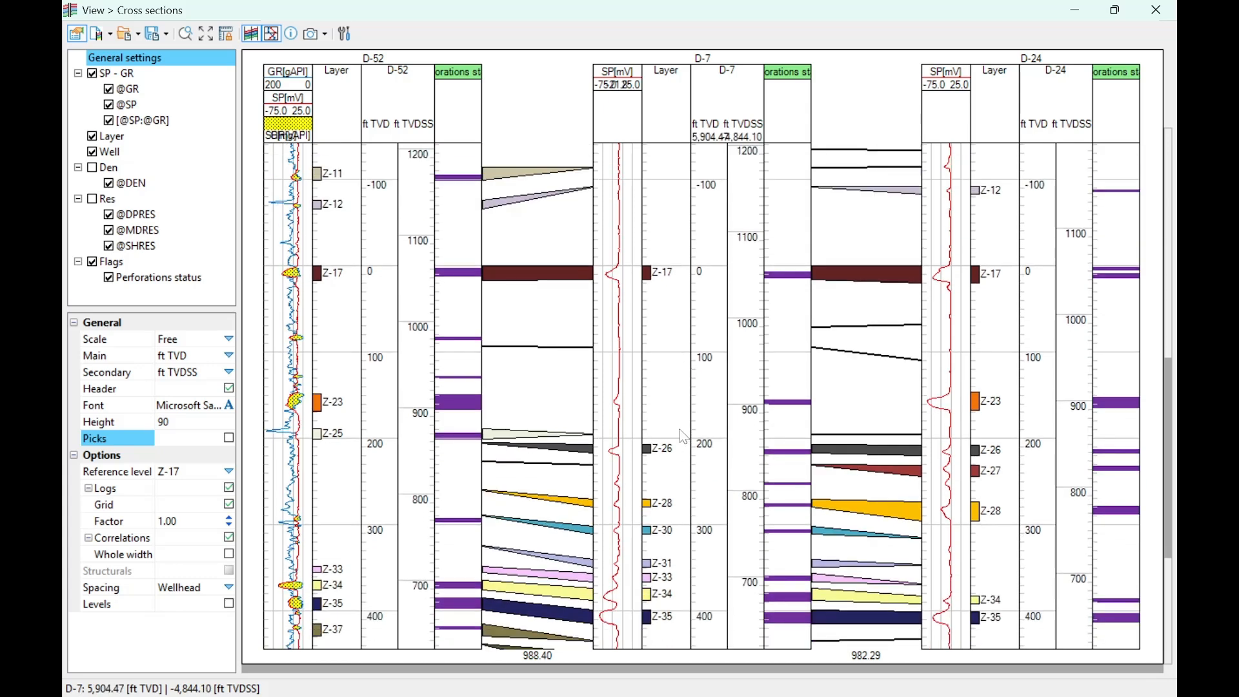
scroll(680, 431, "down", 1)
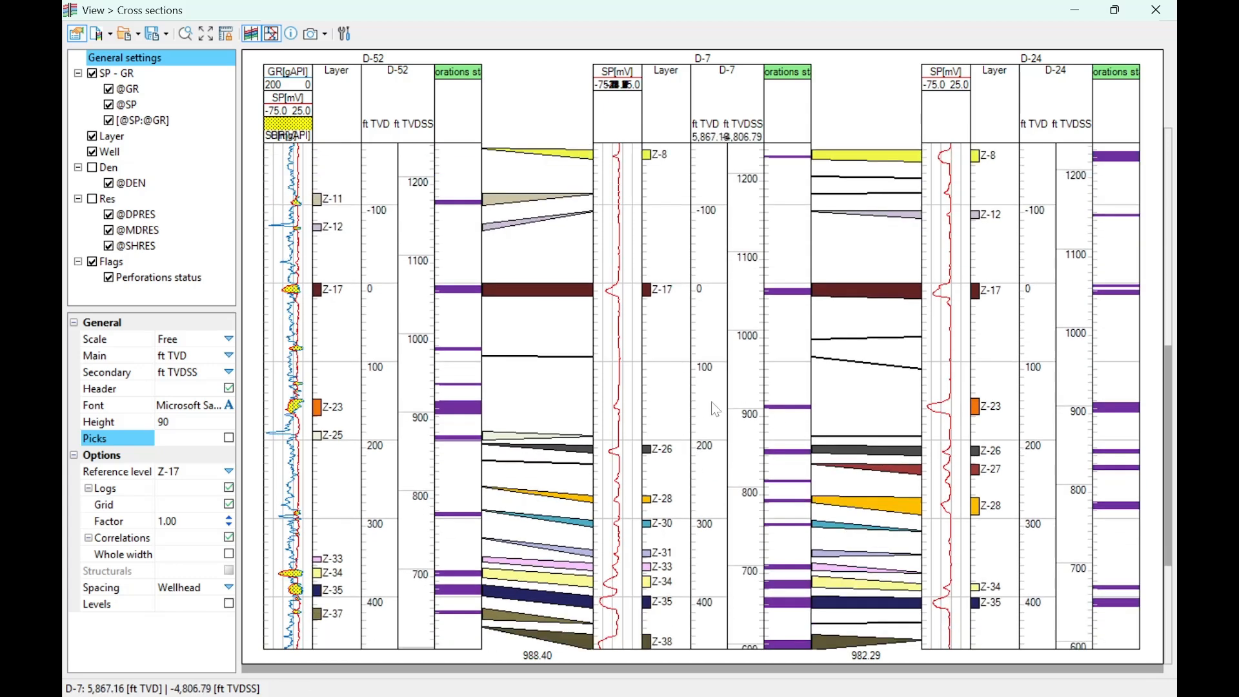
scroll(720, 416, "down", 1)
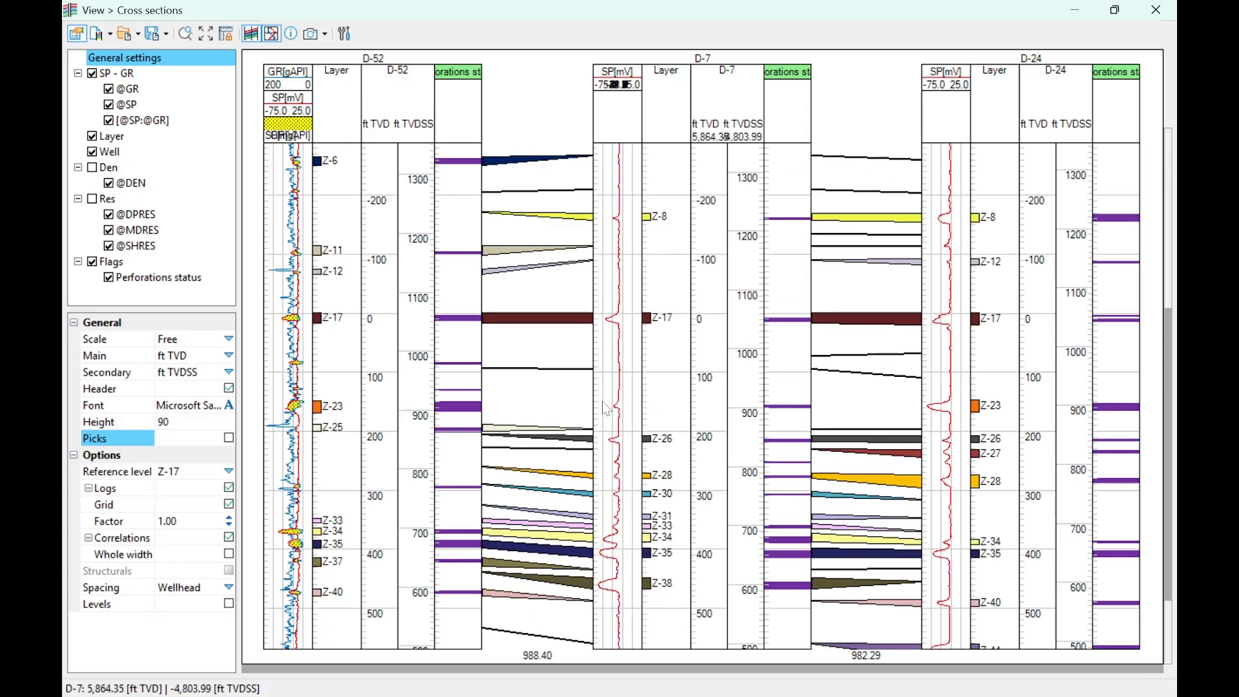
scroll(639, 460, "down", 1)
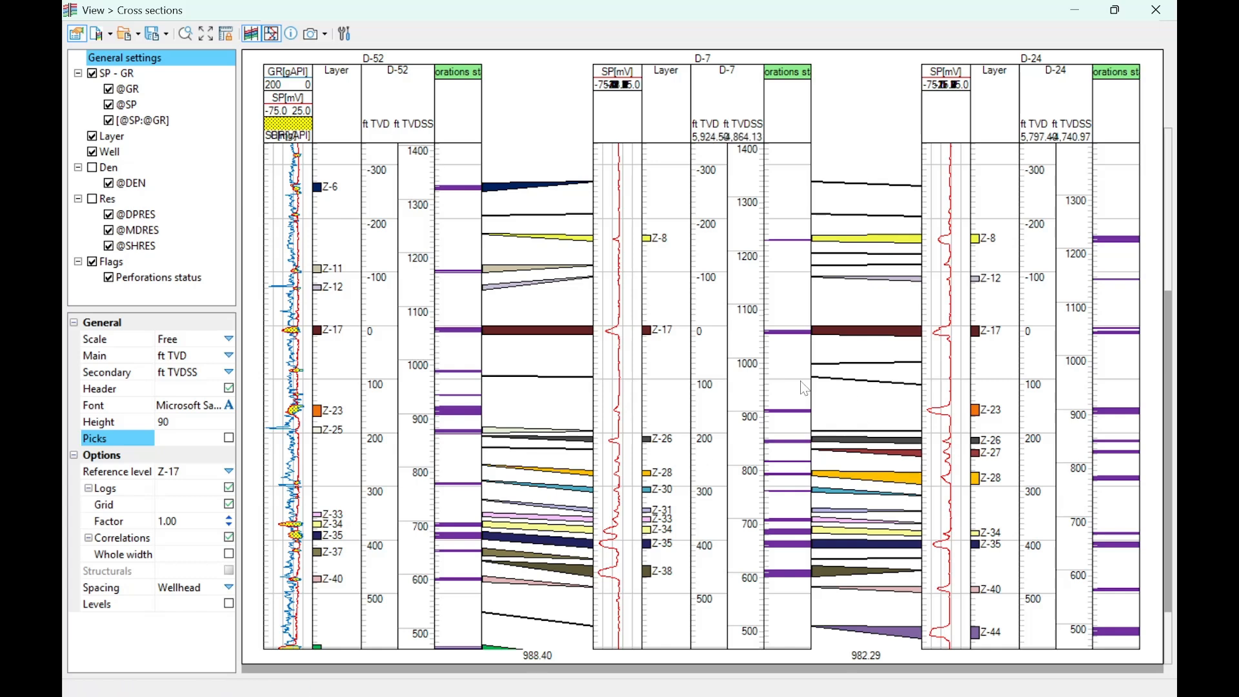
scroll(669, 393, "up", 3)
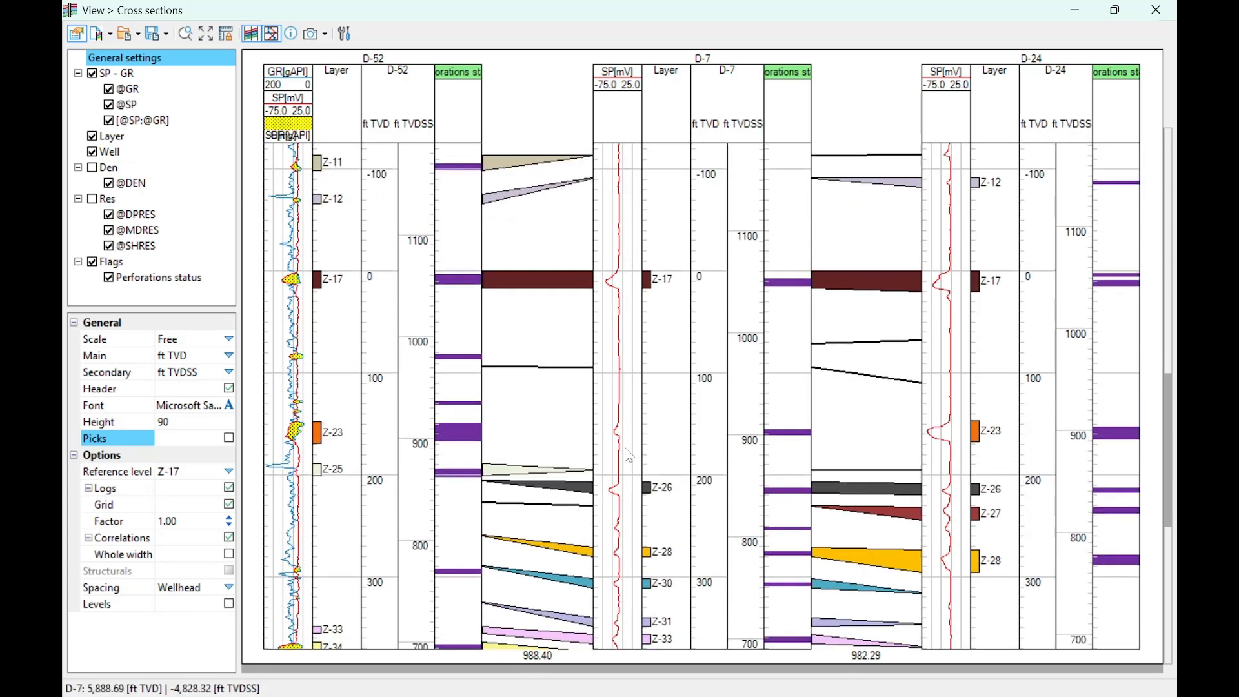
scroll(620, 449, "up", 1)
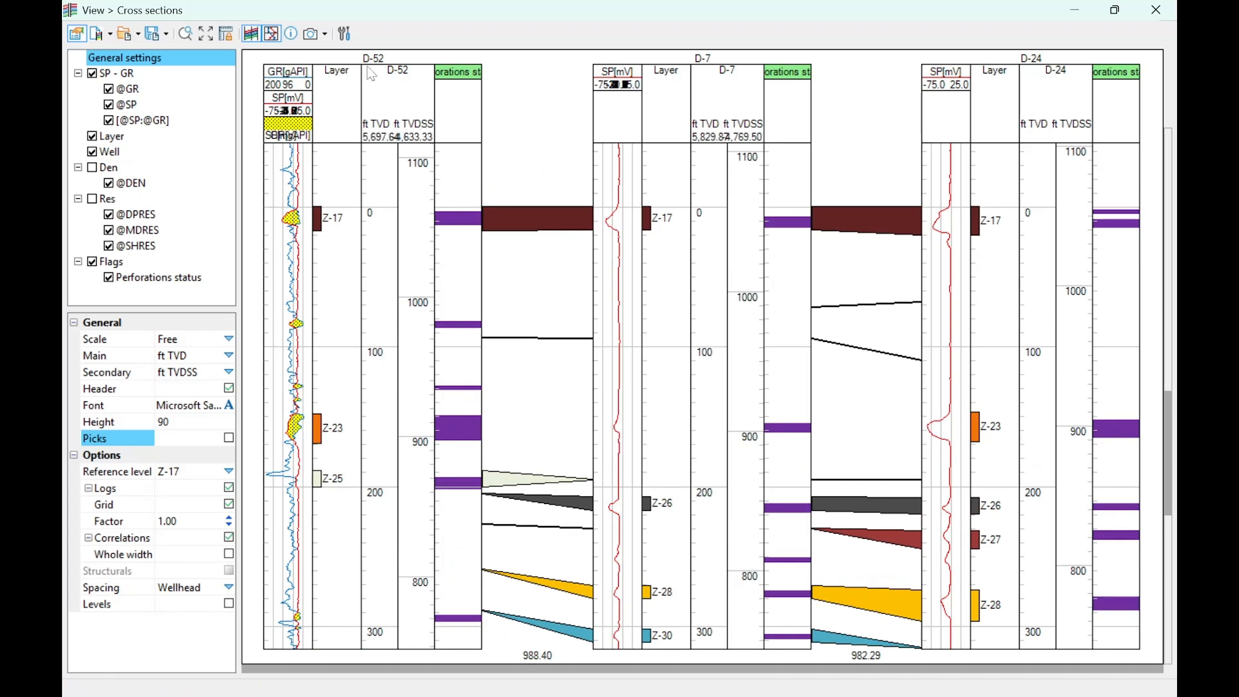
left_click(345, 34)
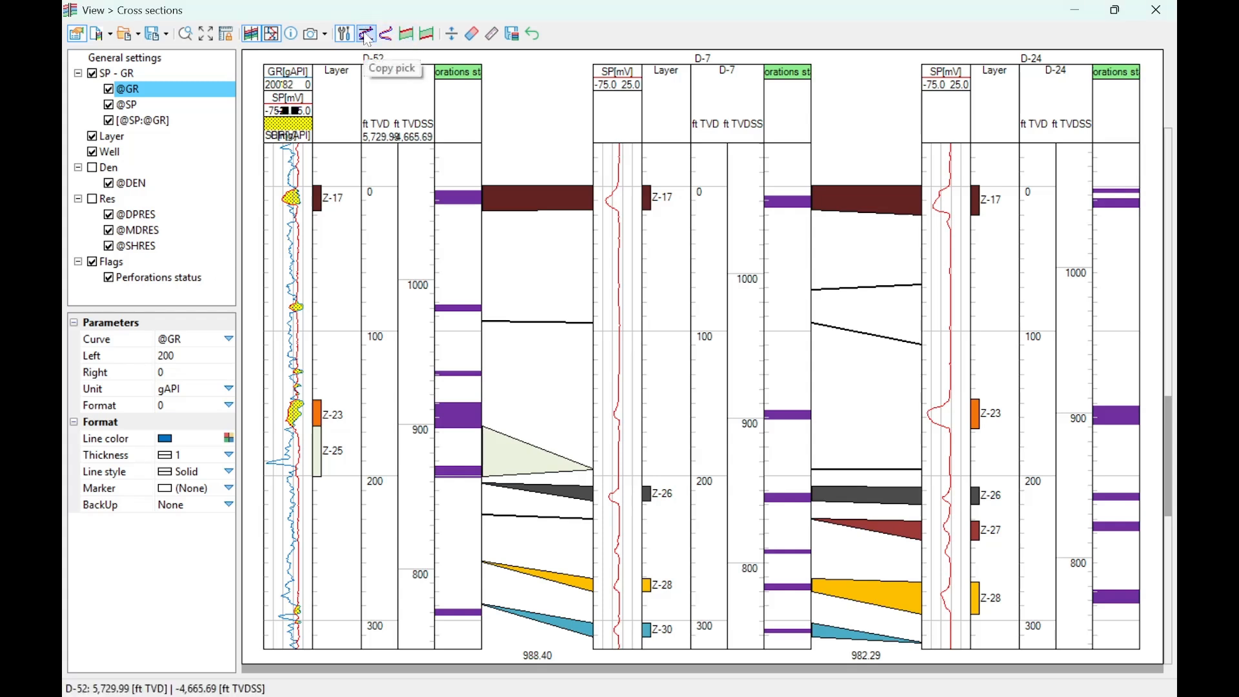
left_click(387, 34)
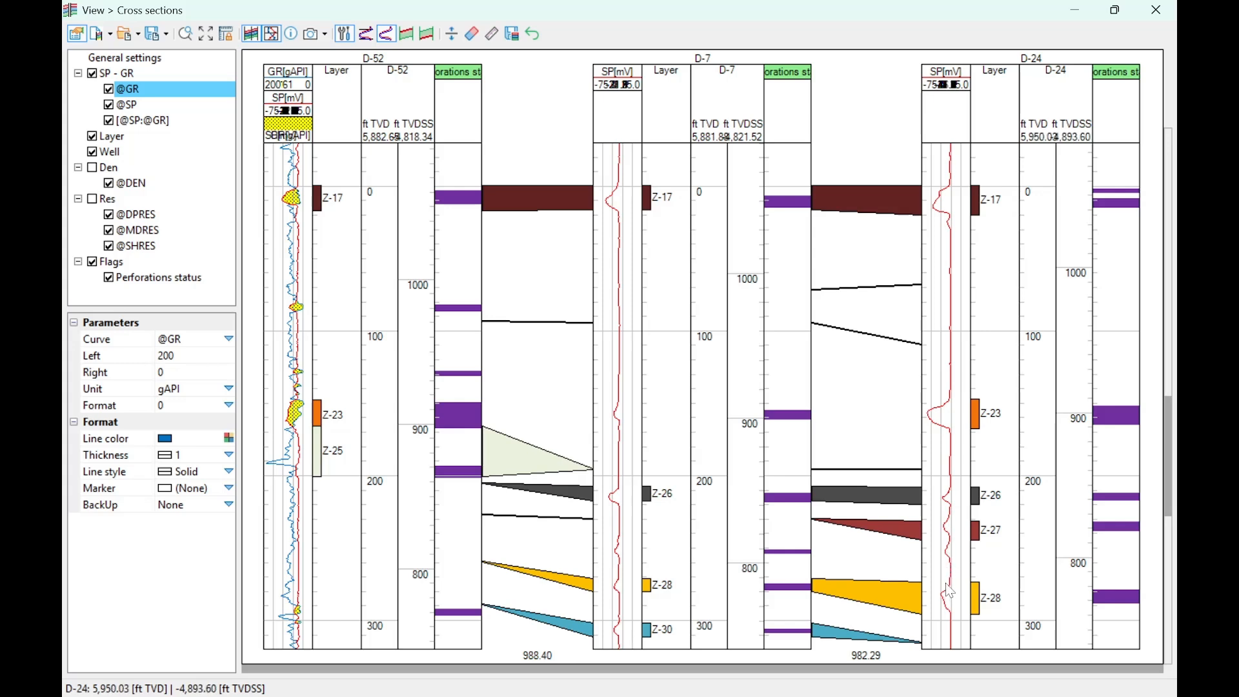
scroll(946, 584, "down", 5)
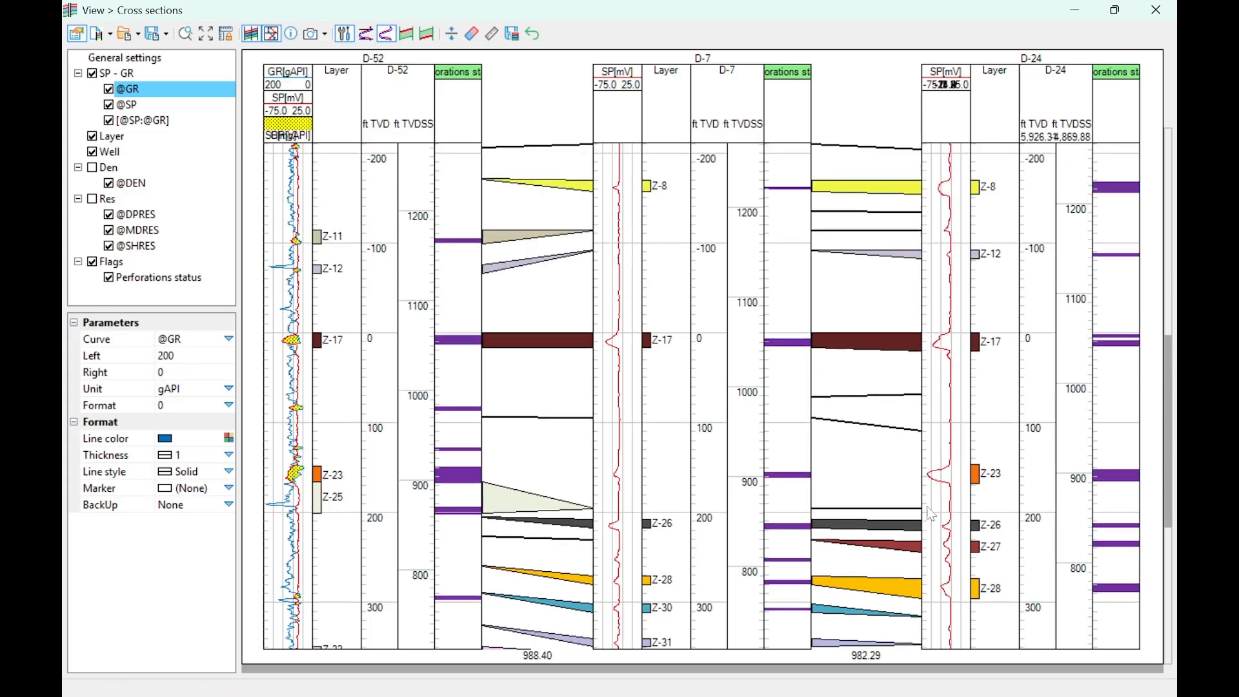
scroll(934, 500, "down", 2)
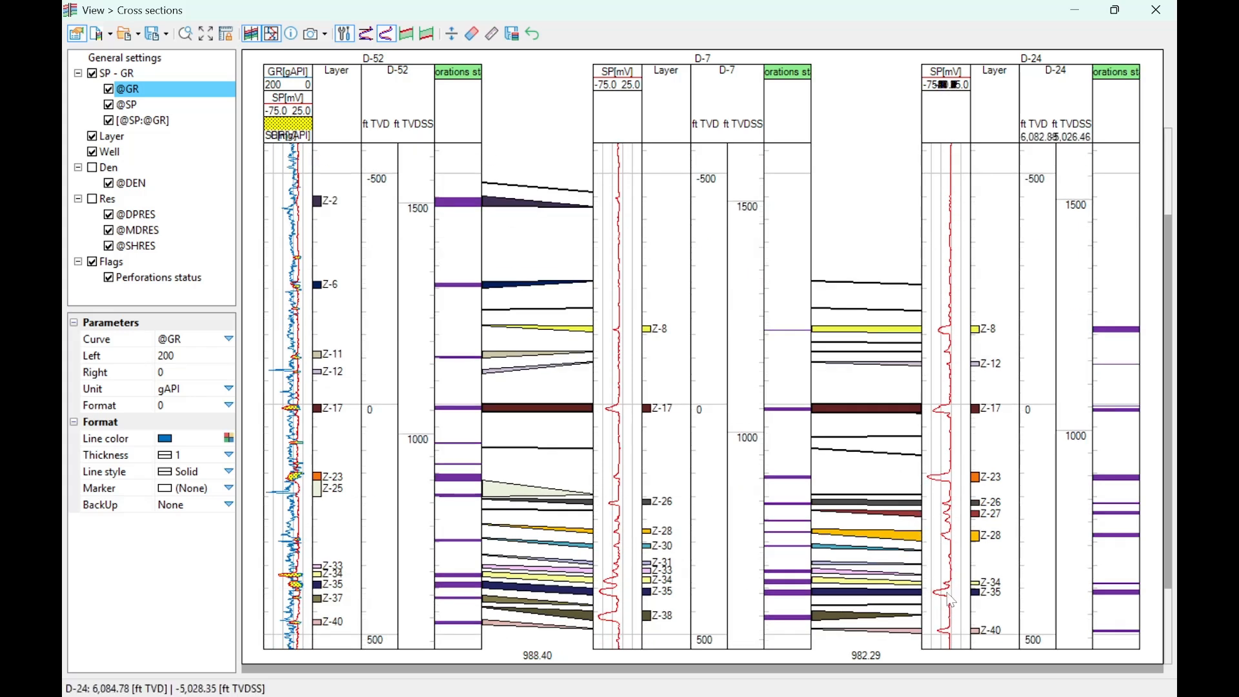
left_click_drag(750, 581, 619, 581)
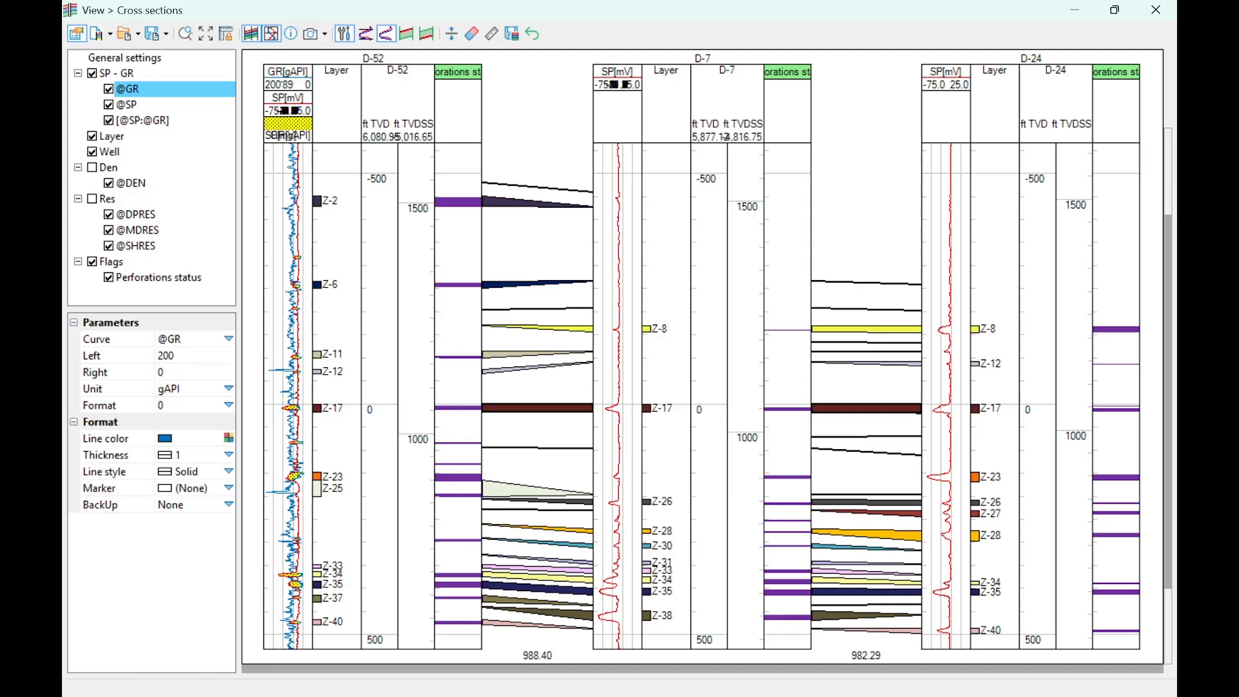
left_click(108, 89)
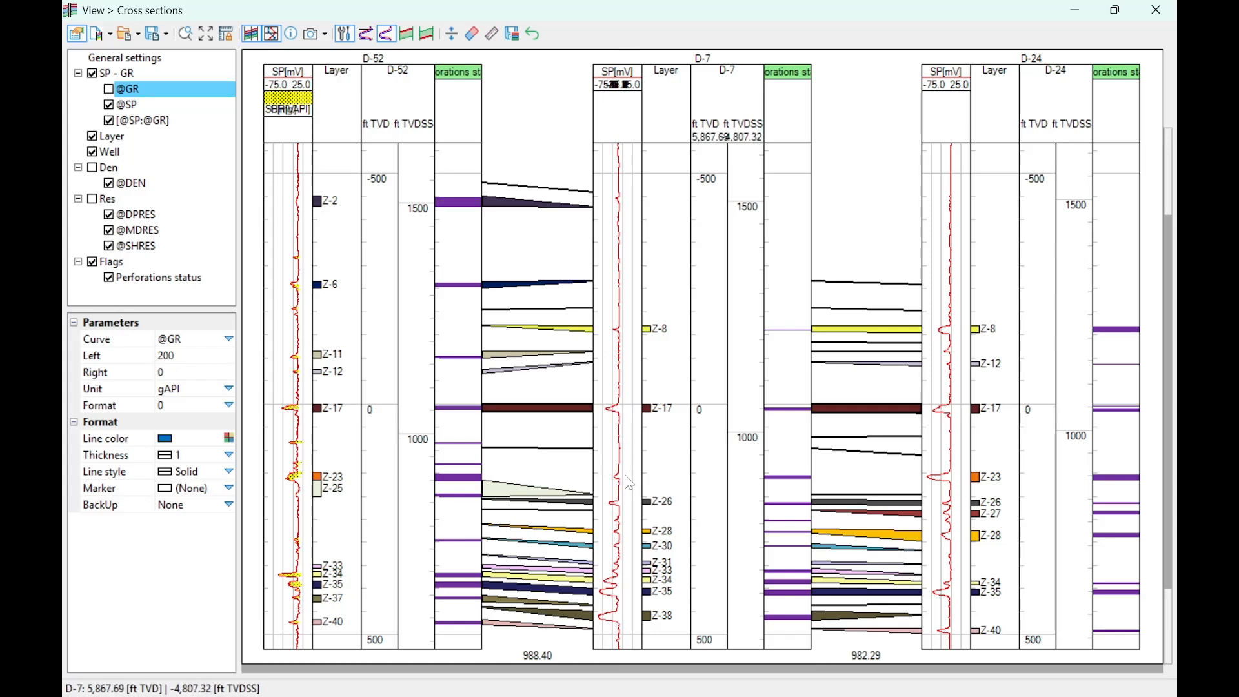
- Make Z-23 the current layer in the main project window and return the Cross sections window to full size
scroll(619, 486, "up", 4)
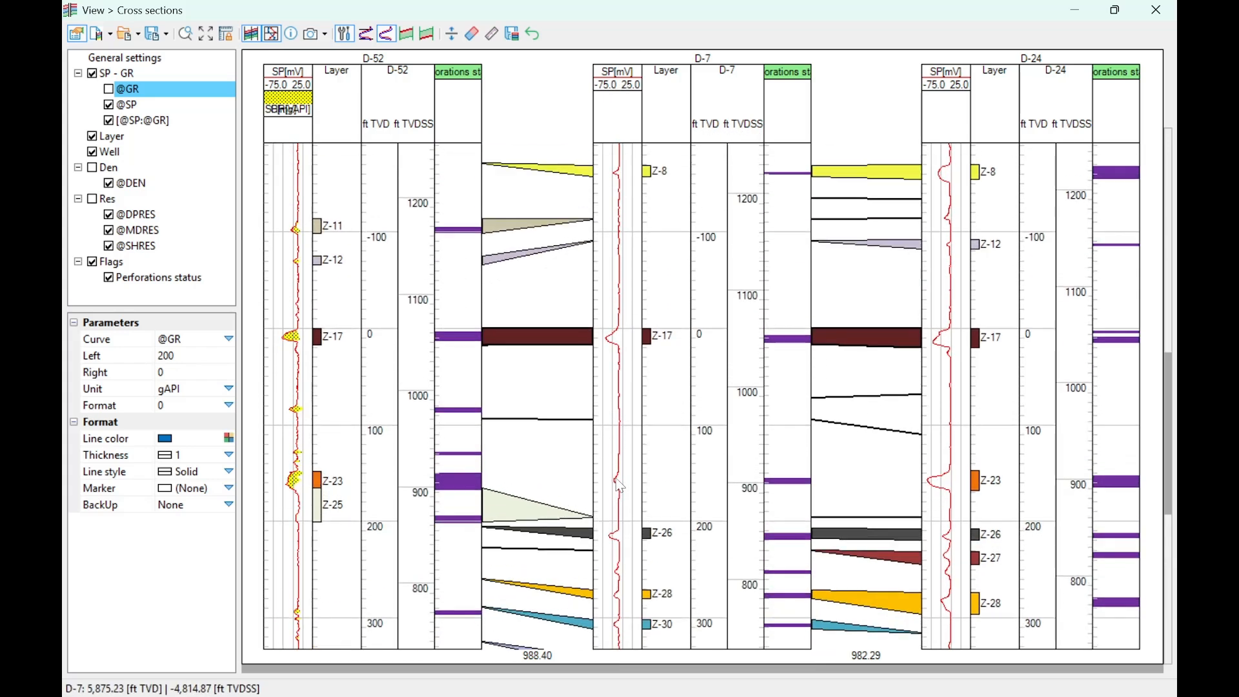
scroll(633, 464, "down", 1)
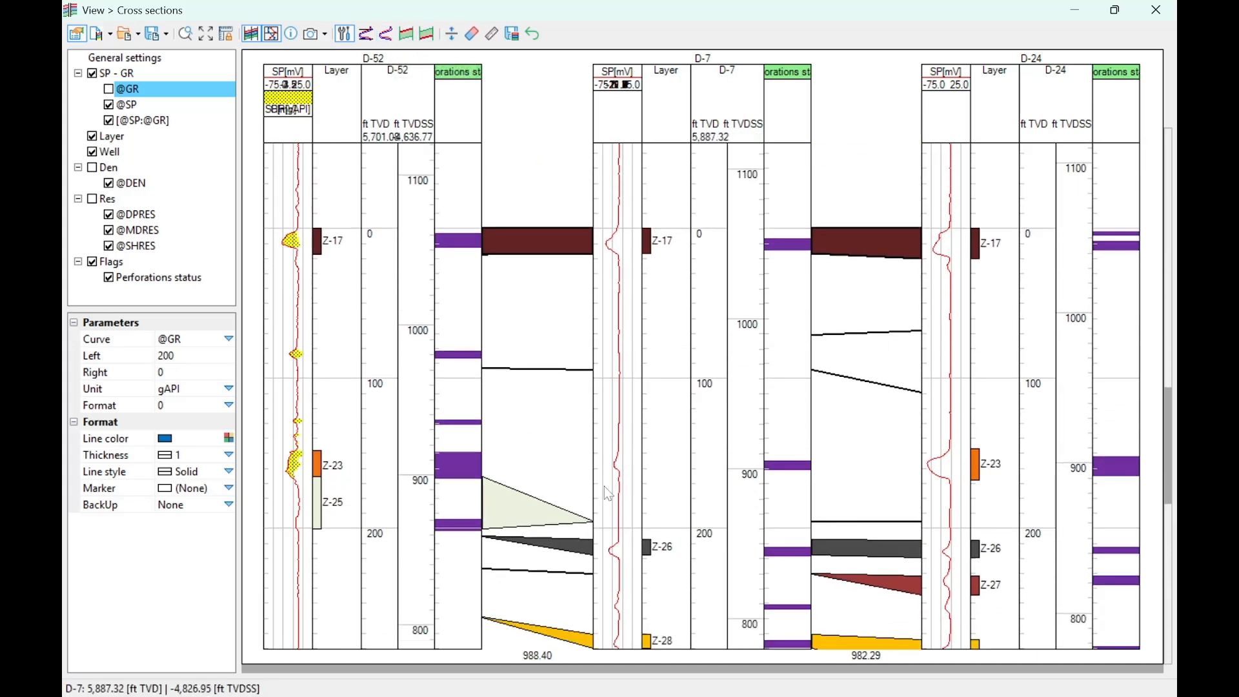
scroll(628, 413, "up", 3)
scroll(623, 442, "down", 1)
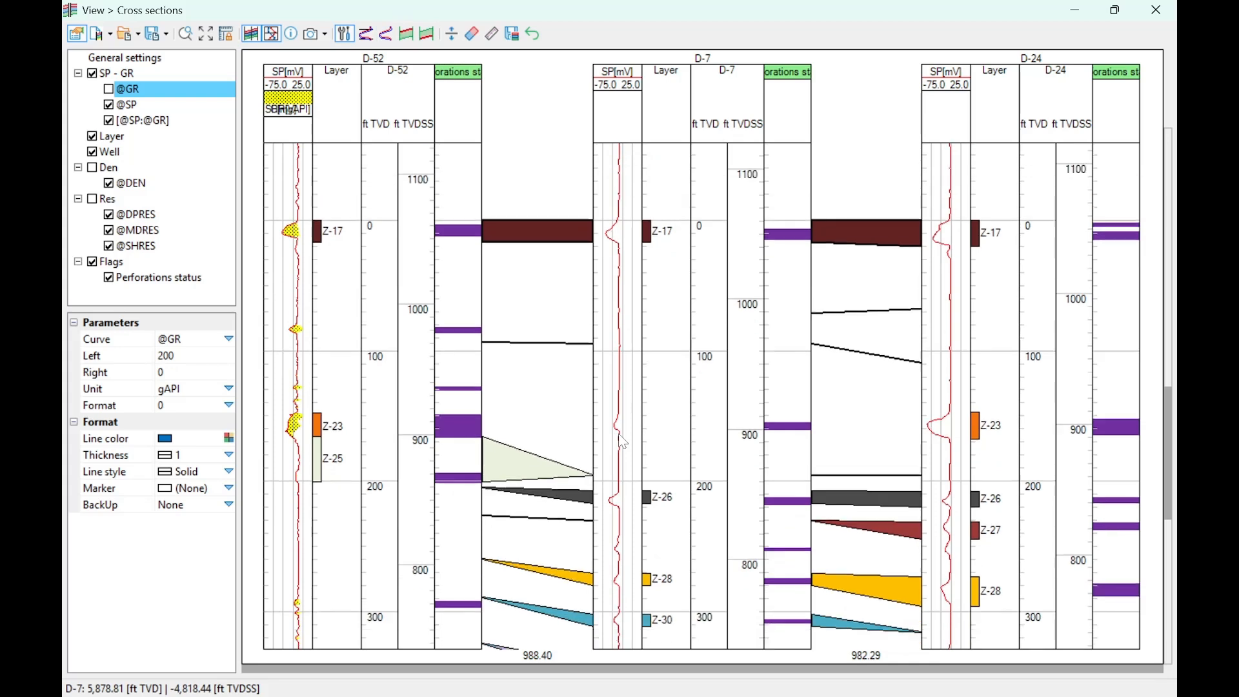
double_click(423, 16)
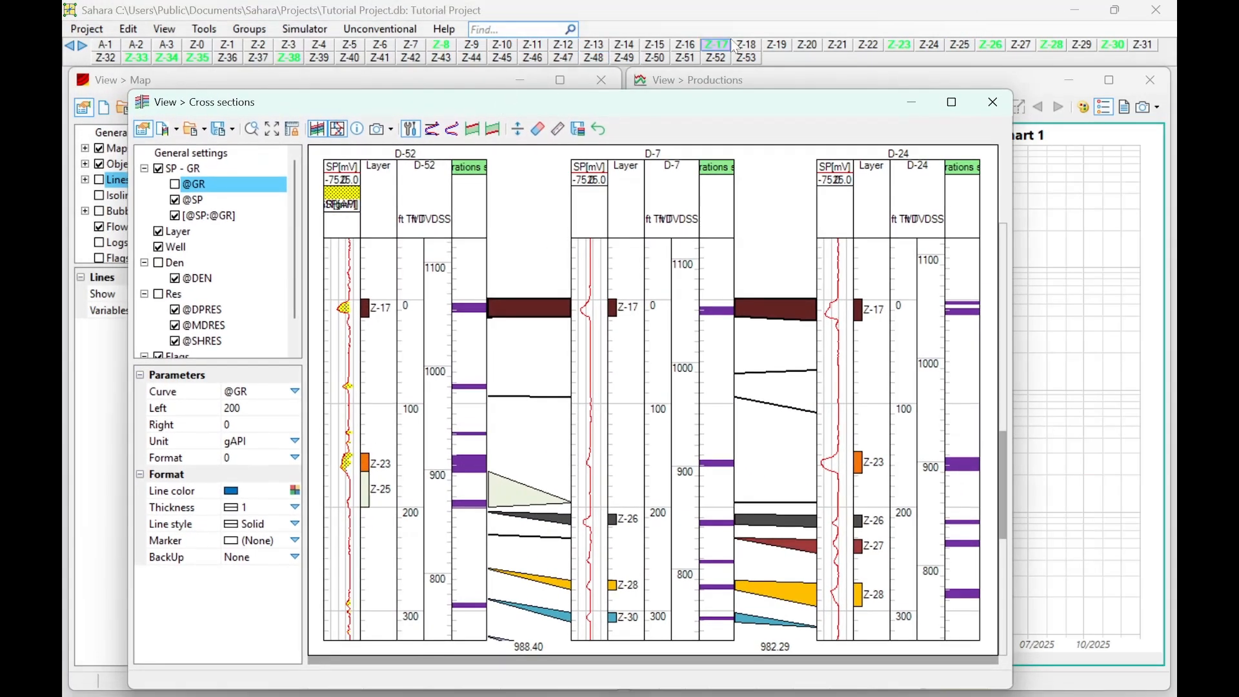
left_click_drag(675, 107, 677, 2)
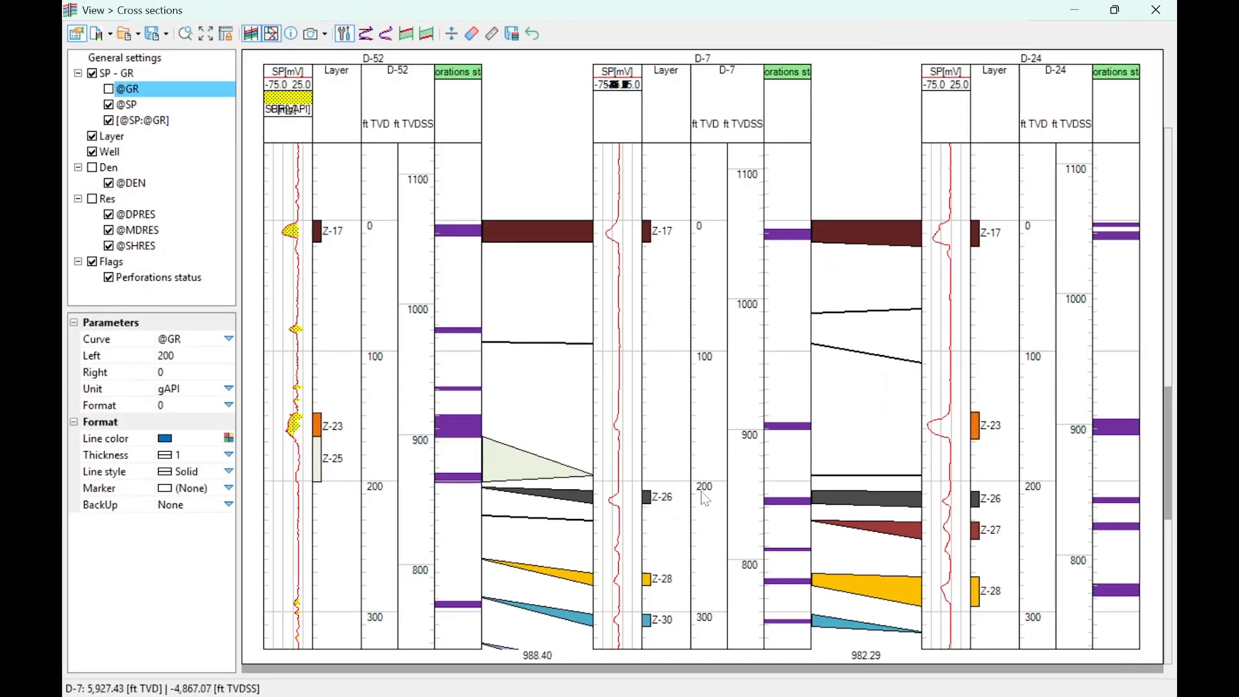
- Set the Z-23 top at about 5,868 ft TVD and its base at about 5,877 ft TVD in well D-7
left_click(408, 35)
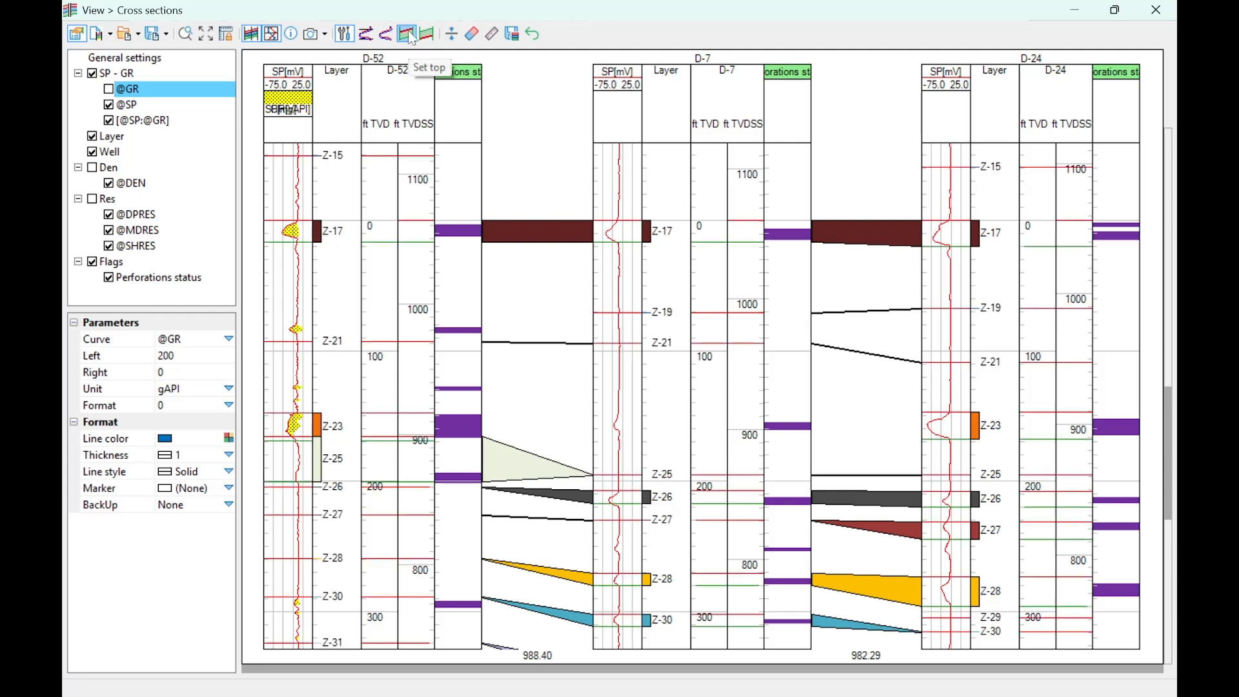
left_click(616, 419)
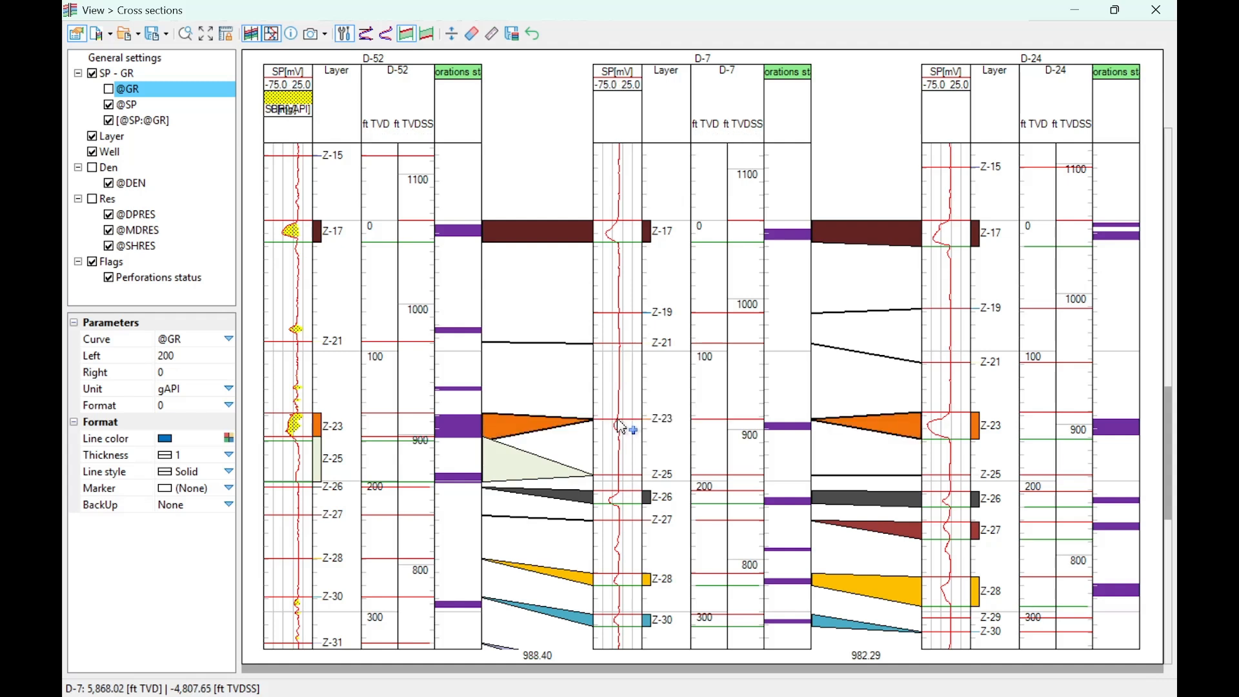
left_click(431, 33)
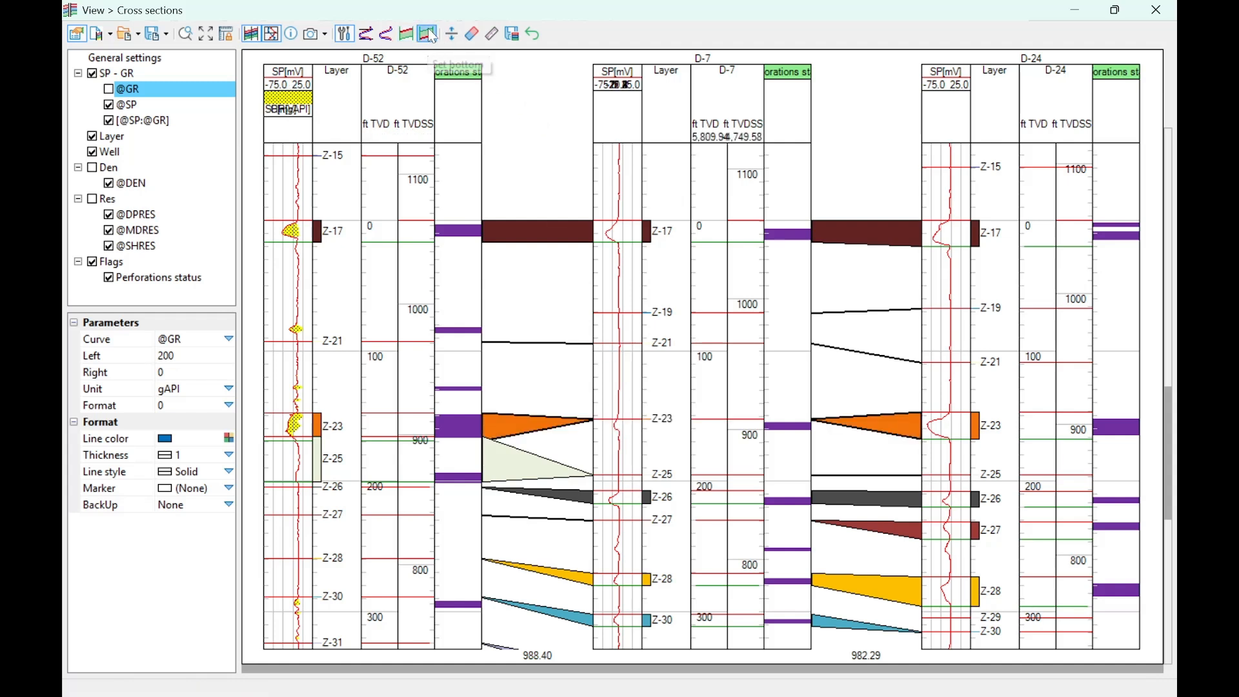
left_click(620, 432)
scroll(644, 470, "up", 2)
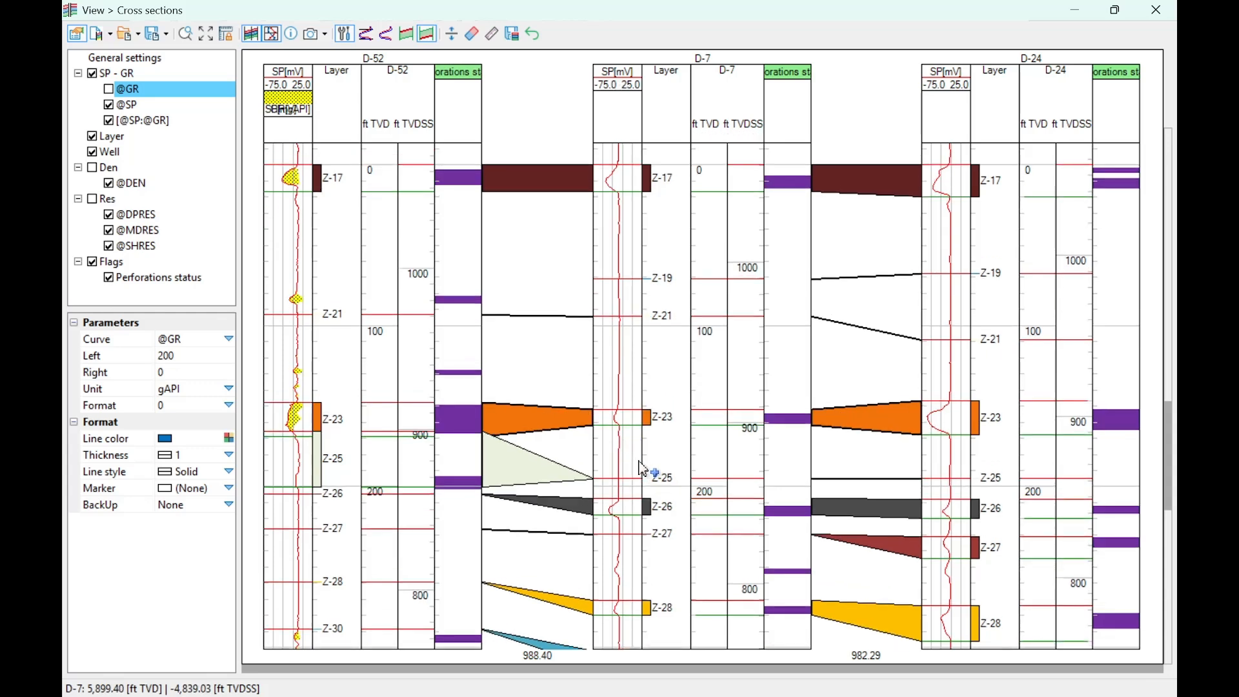
scroll(644, 469, "down", 1)
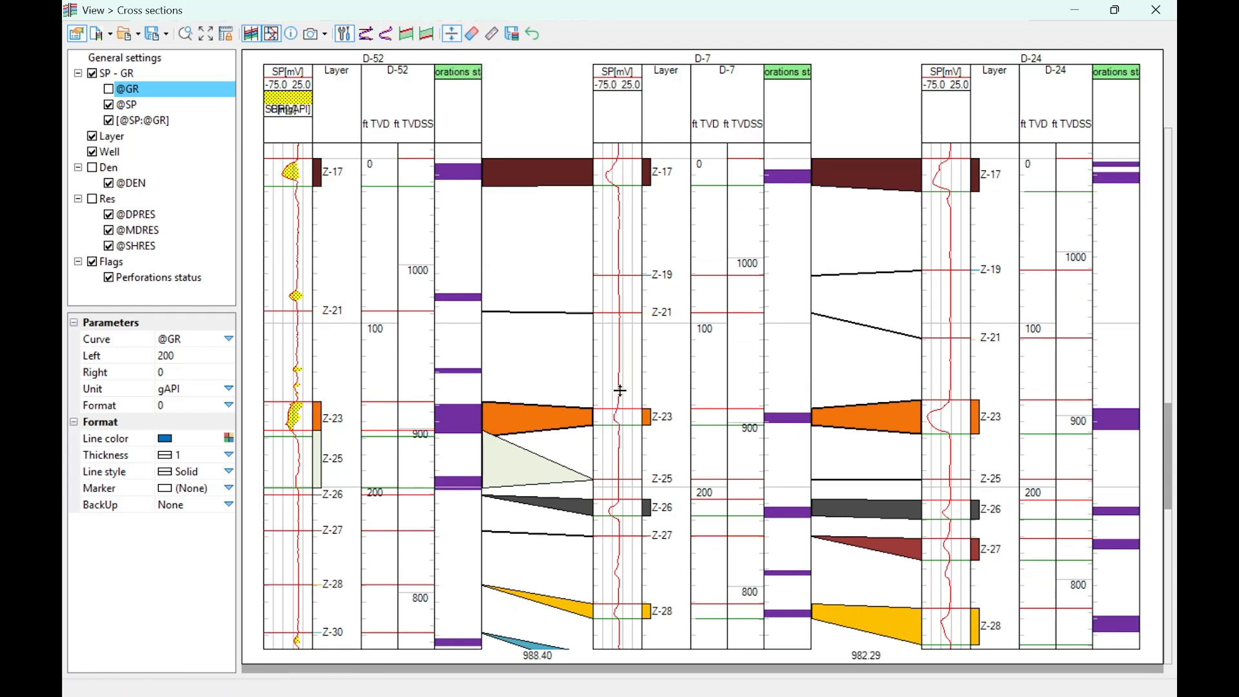
- Move the Z-23 base pick in well D-7 slightly shallower and measure the thickness of the interval
mouse_move(629, 406)
left_mouse_down()
mouse_move(631, 331)
mouse_move(636, 409)
left_mouse_up()
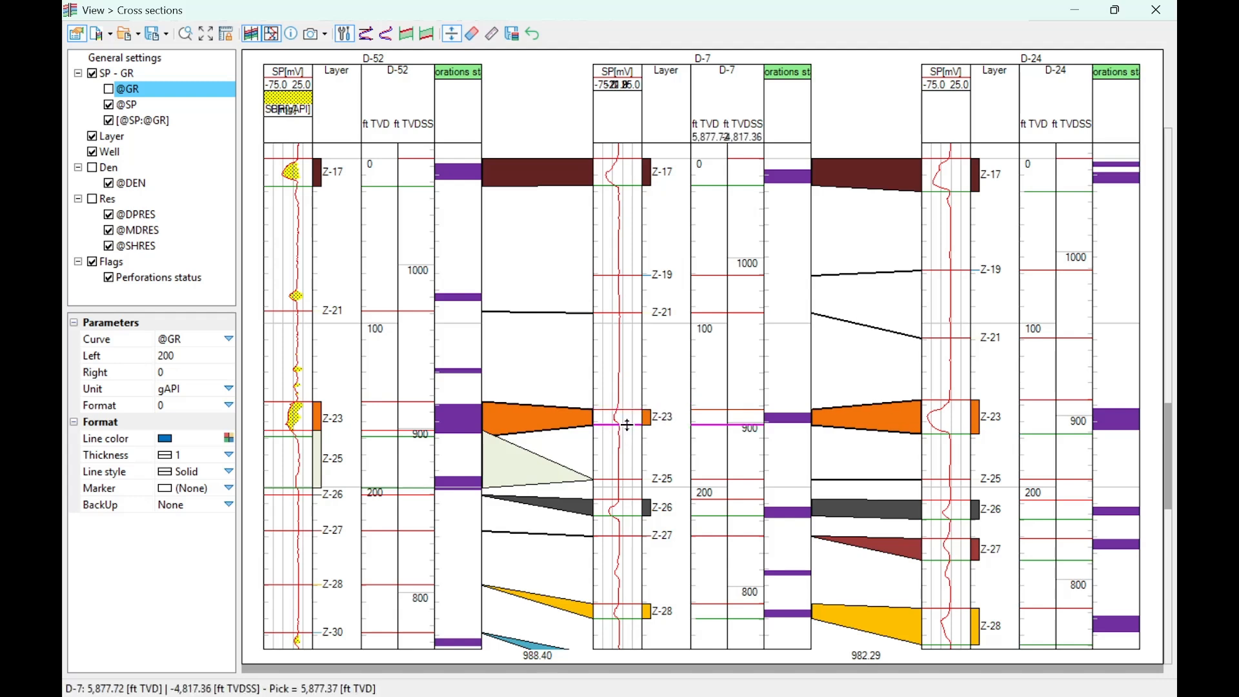
mouse_move(627, 424)
left_mouse_down()
mouse_move(626, 480)
mouse_move(637, 423)
left_mouse_up()
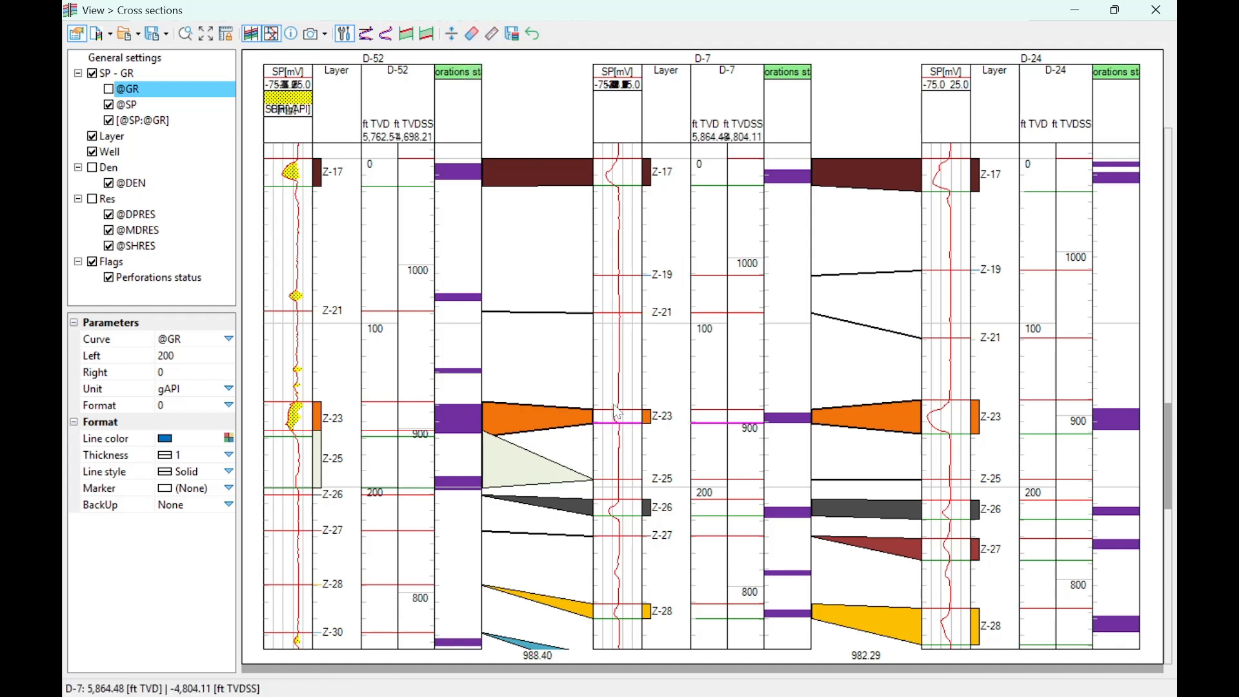
left_click(492, 35)
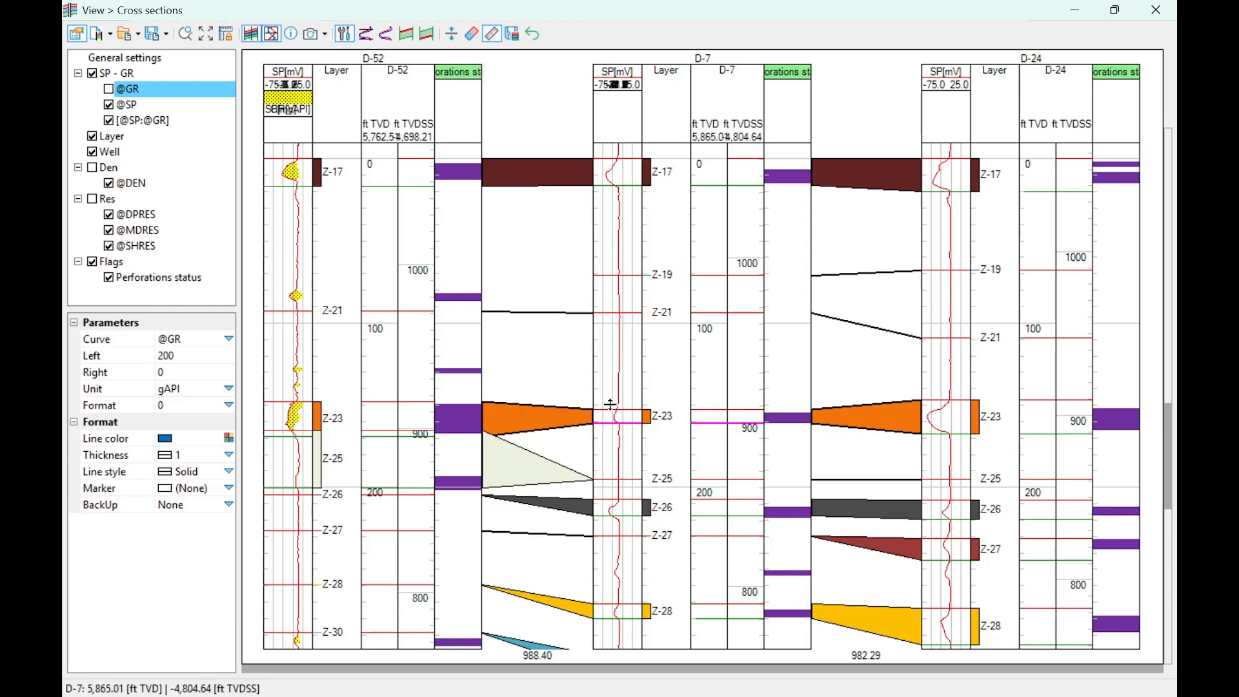
left_click_drag(612, 404, 625, 427)
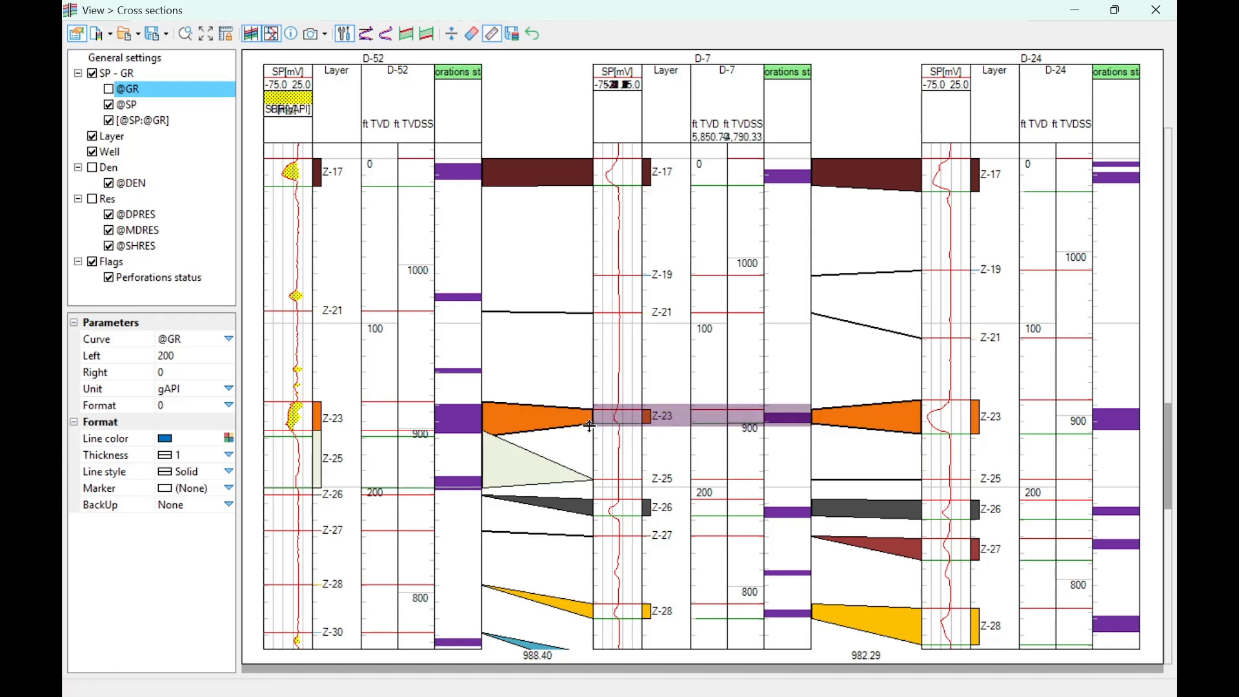
left_click(562, 481)
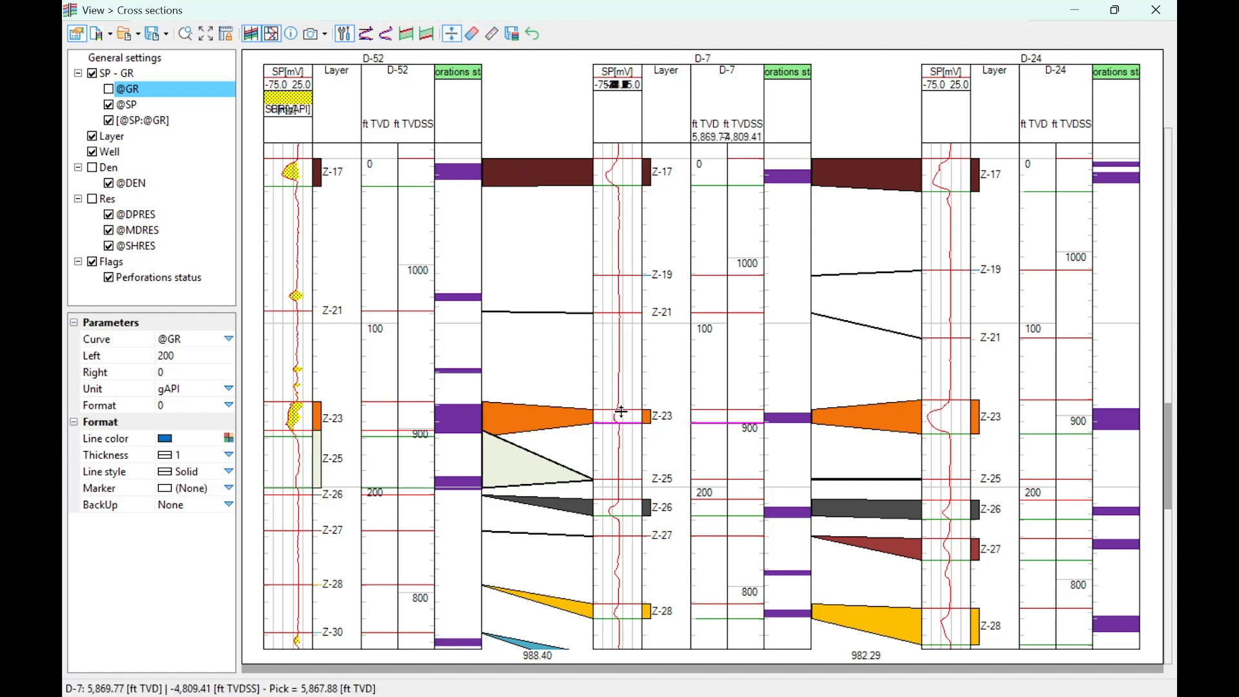
- Move the Z-23 base pick in well D-7 slightly deeper and measure the distance between its top and base
left_click_drag(622, 409, 630, 411)
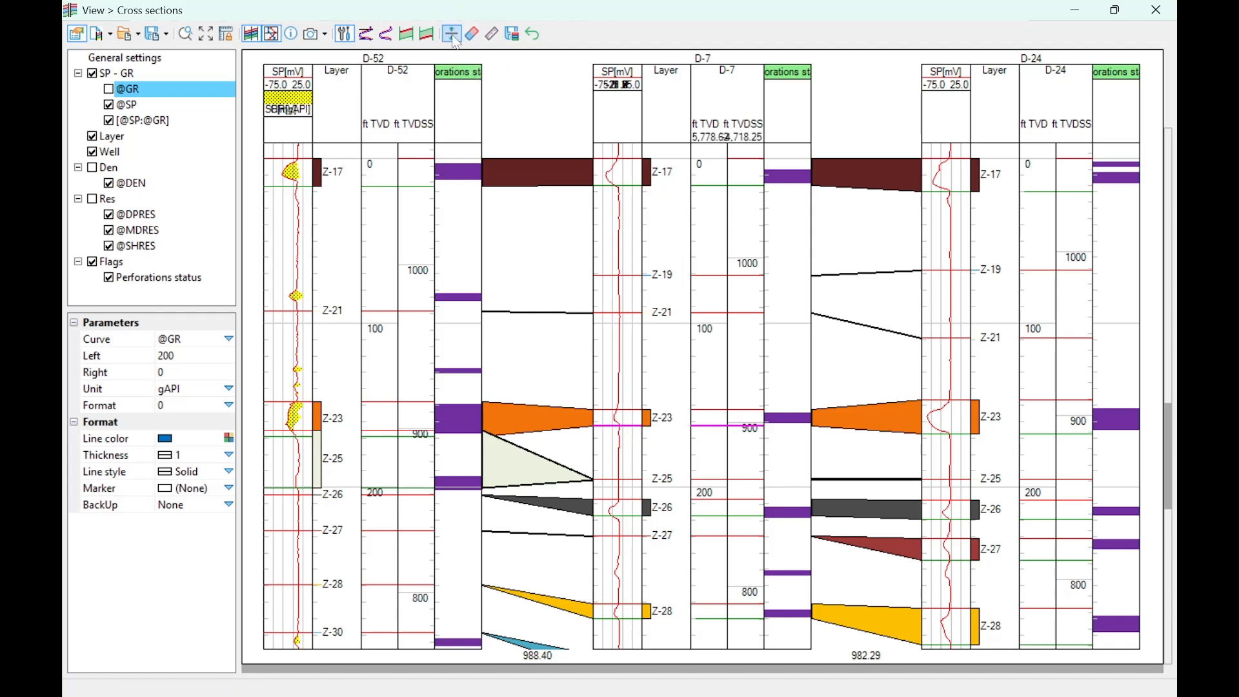
left_click(491, 34)
mouse_move(623, 409)
left_mouse_down()
mouse_move(626, 426)
mouse_move(641, 425)
left_mouse_up()
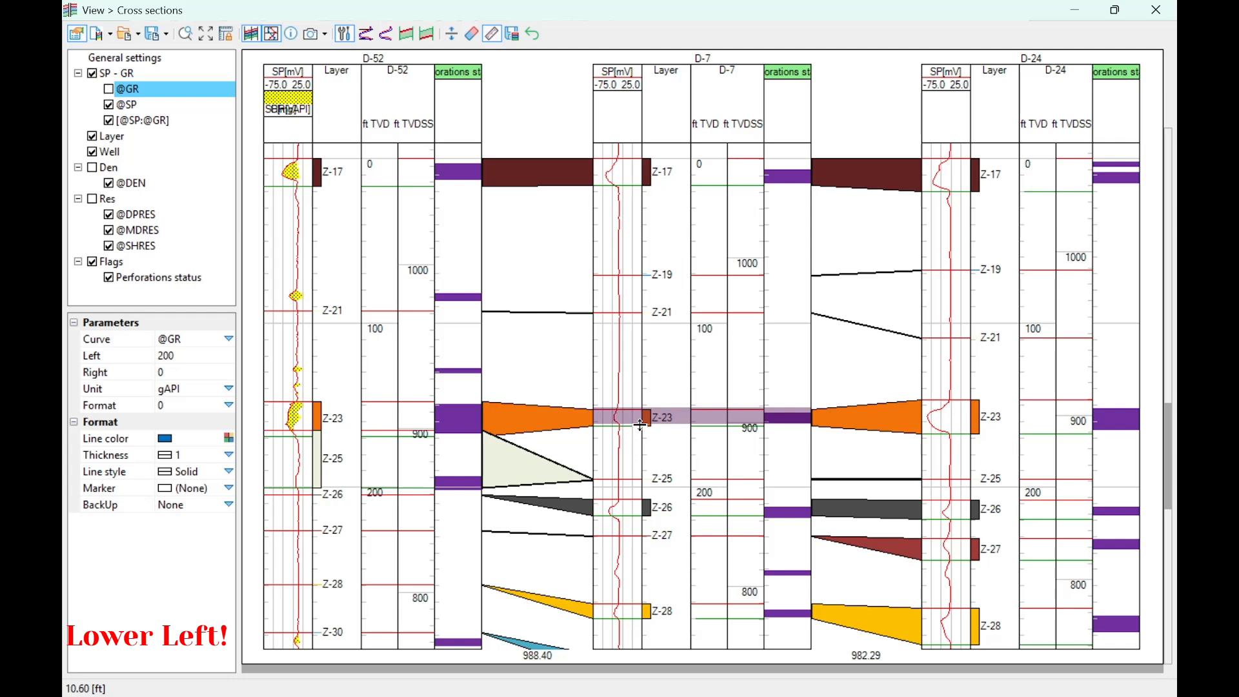
left_click_drag(641, 426, 639, 426)
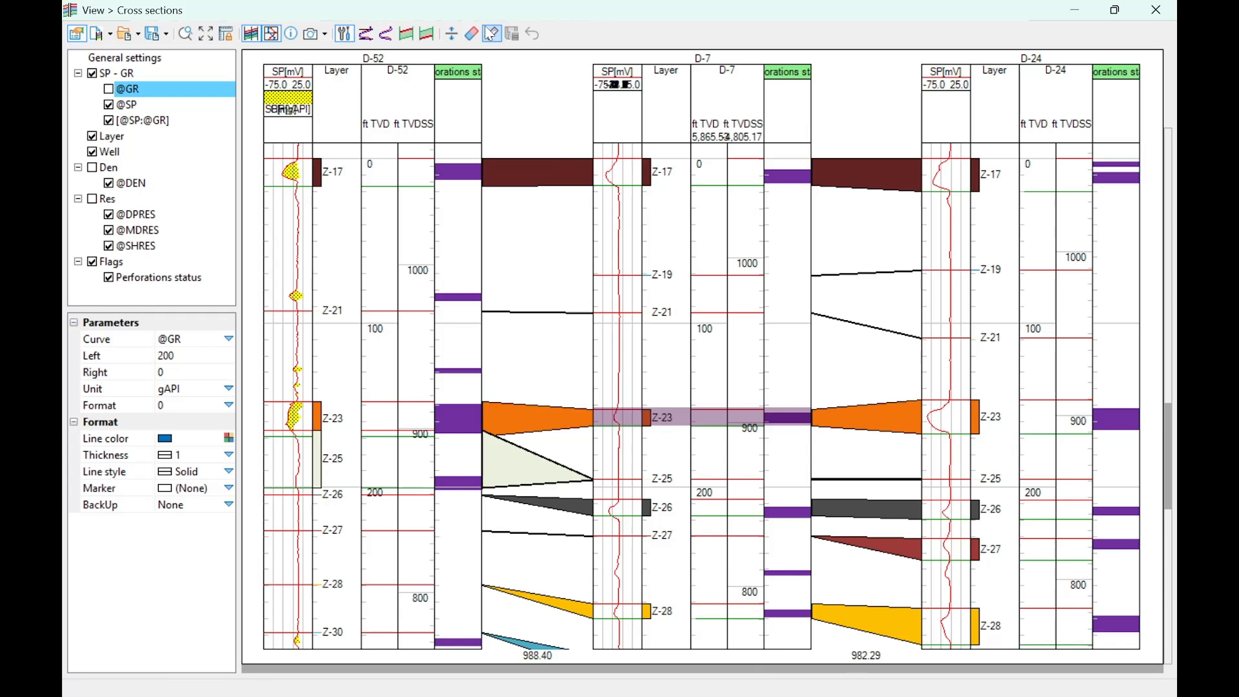
- Stop measuring distances and save the cross section under the file name Top Z-23 (D-7)
left_click(167, 36)
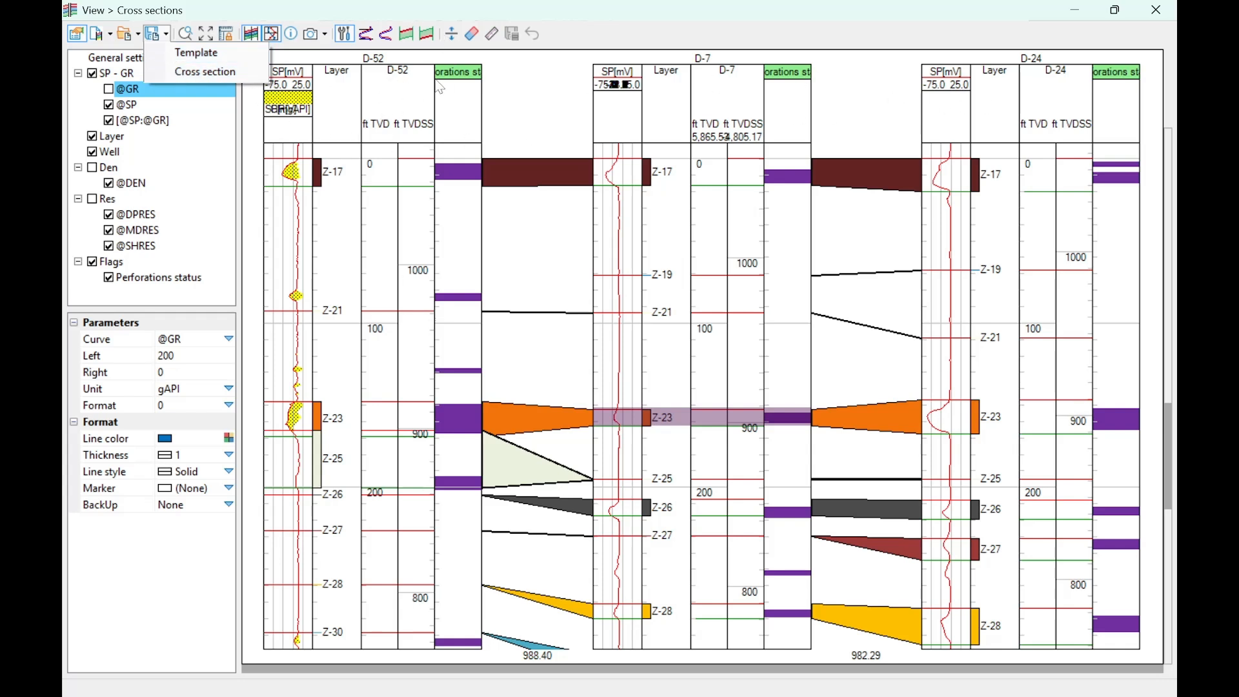
left_click(484, 34)
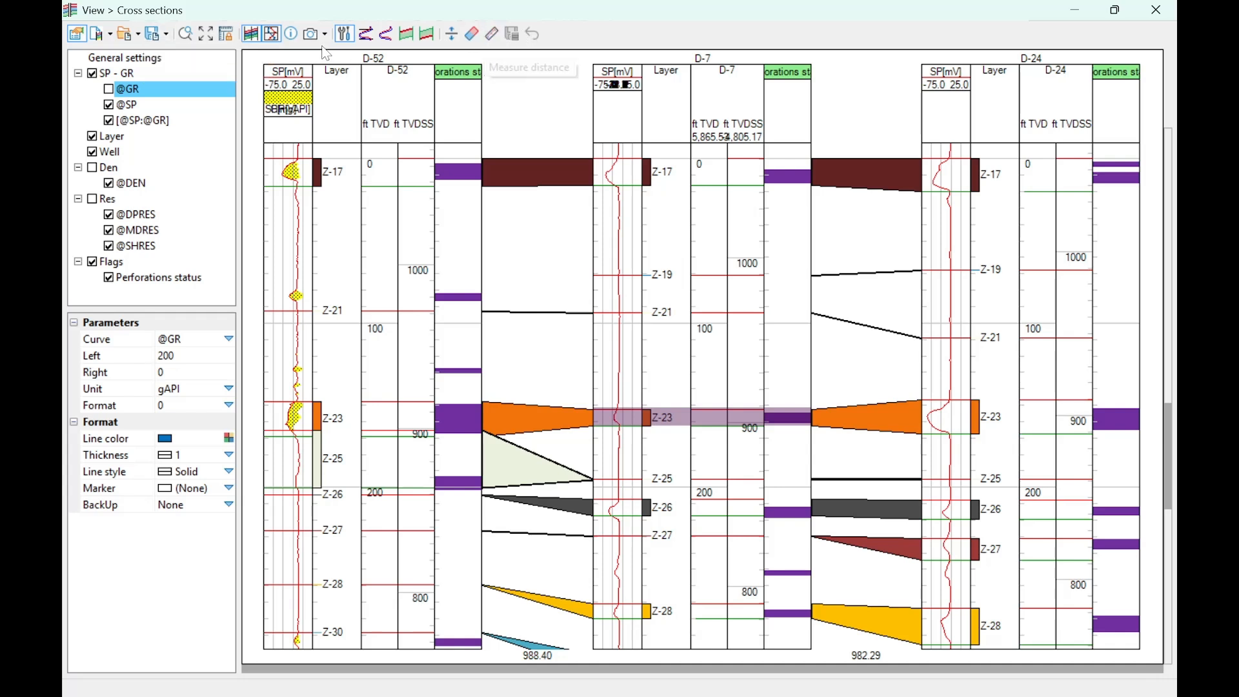
left_click(165, 34)
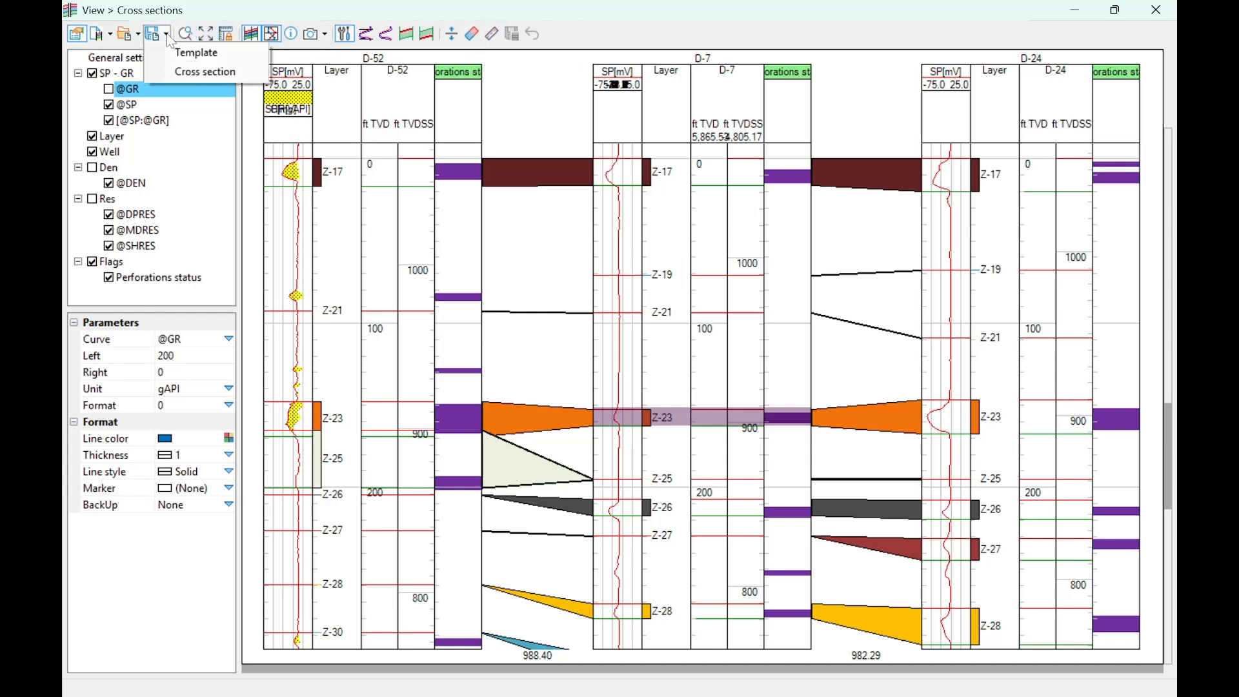
left_click(194, 74)
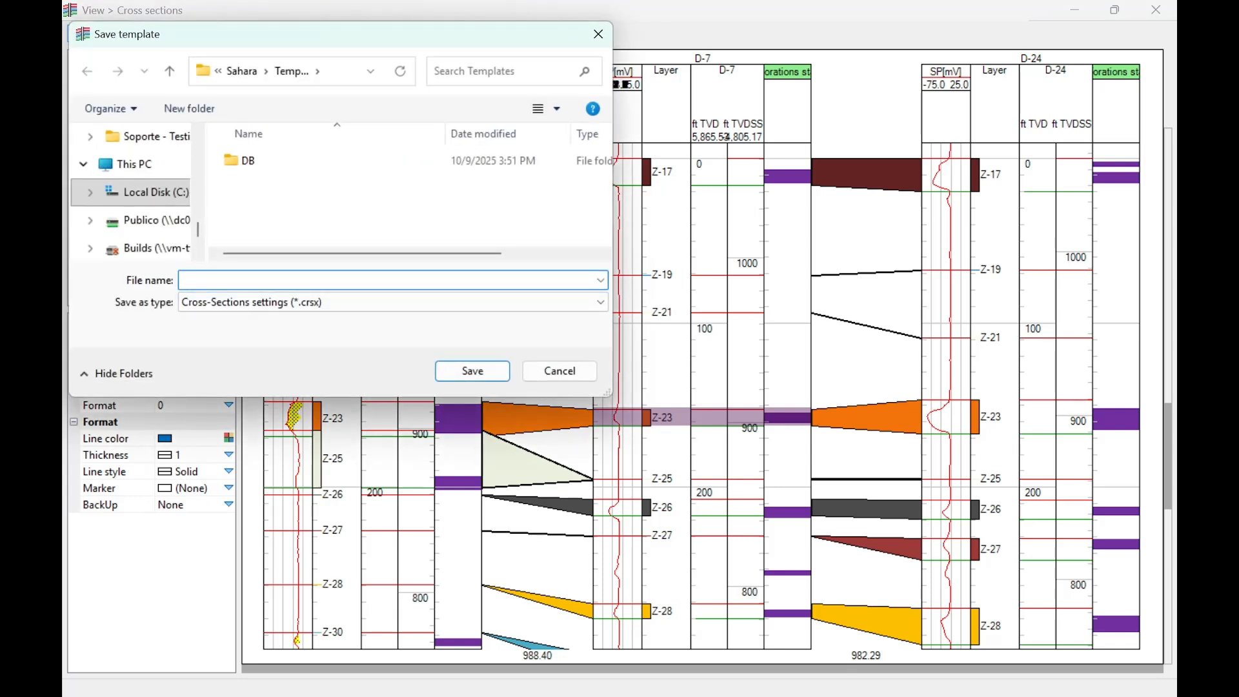
type("T")
key("BackSpace")
type("Top Z-23")
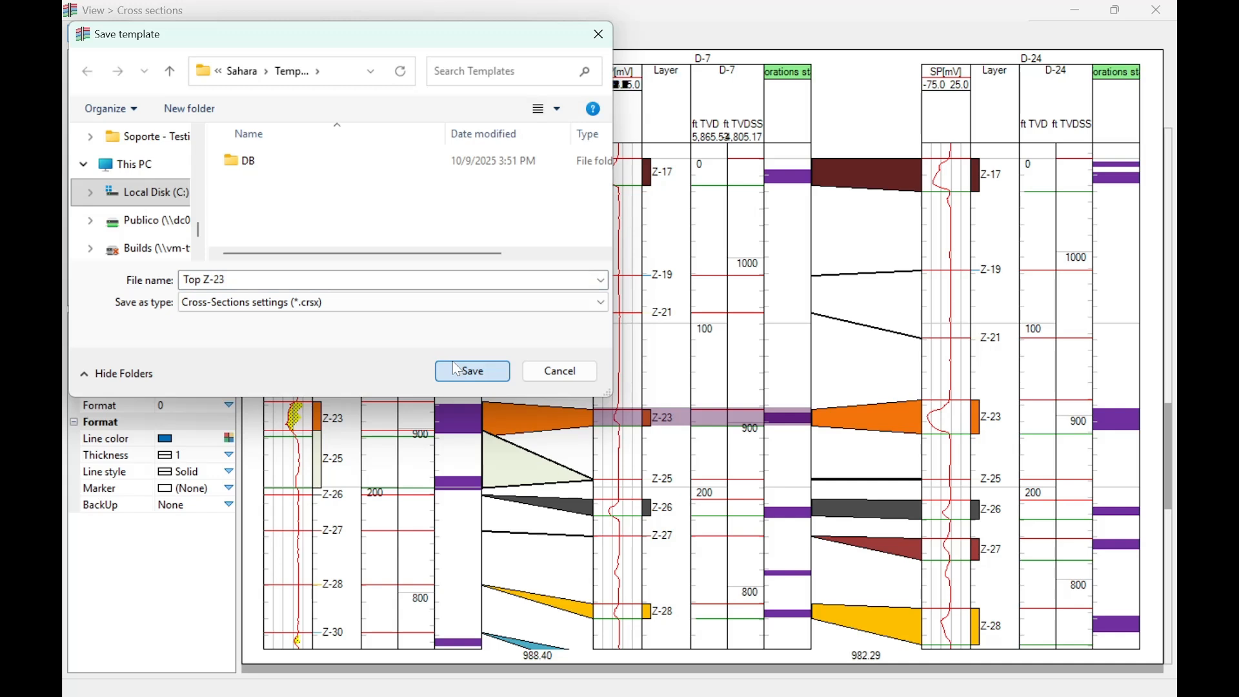
left_click(226, 279)
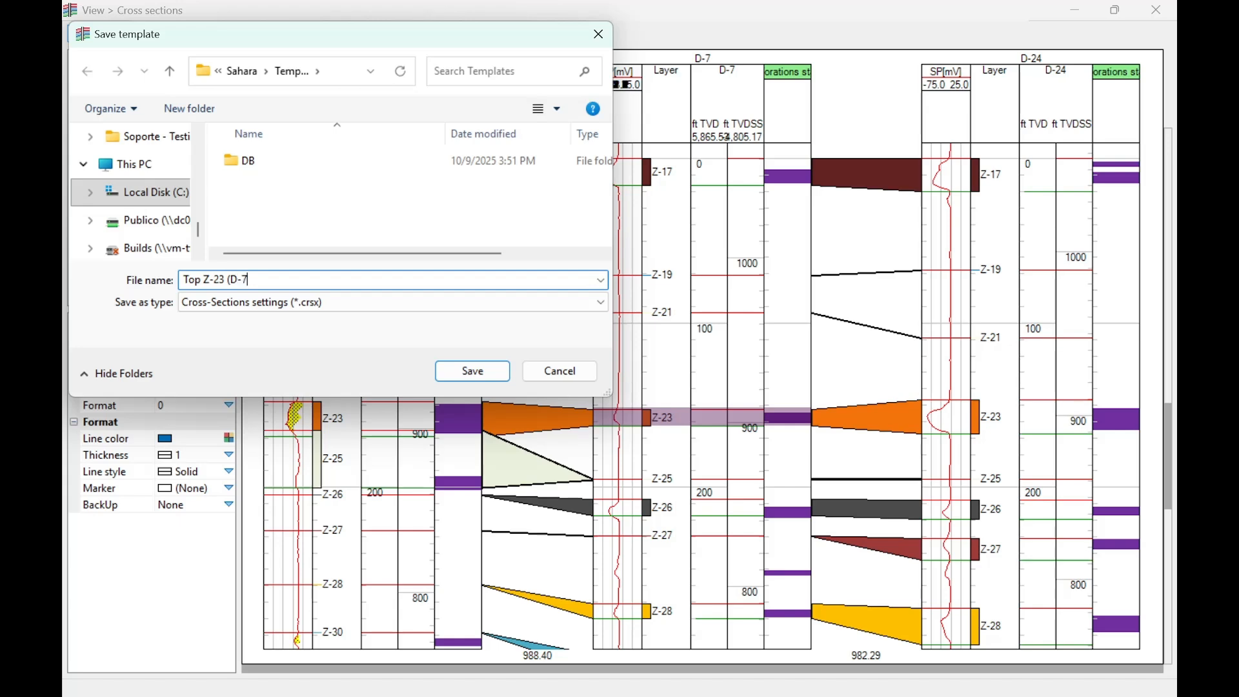
left_click(458, 377)
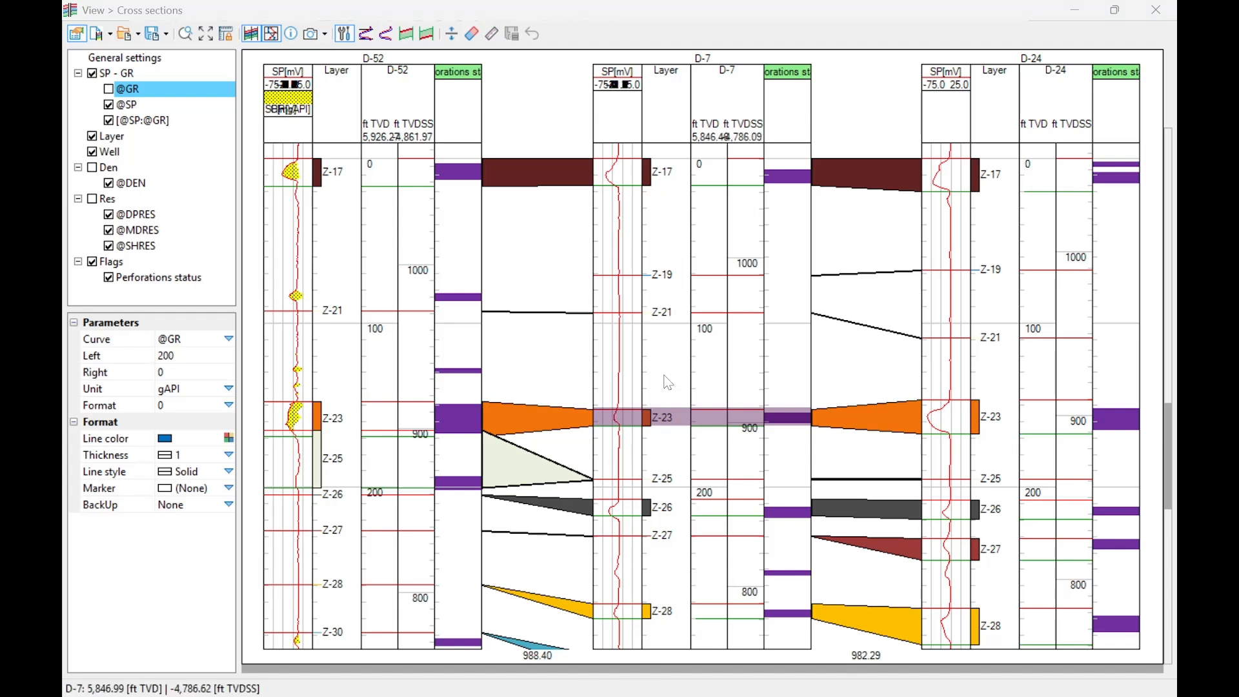
scroll(668, 382, "down", 5)
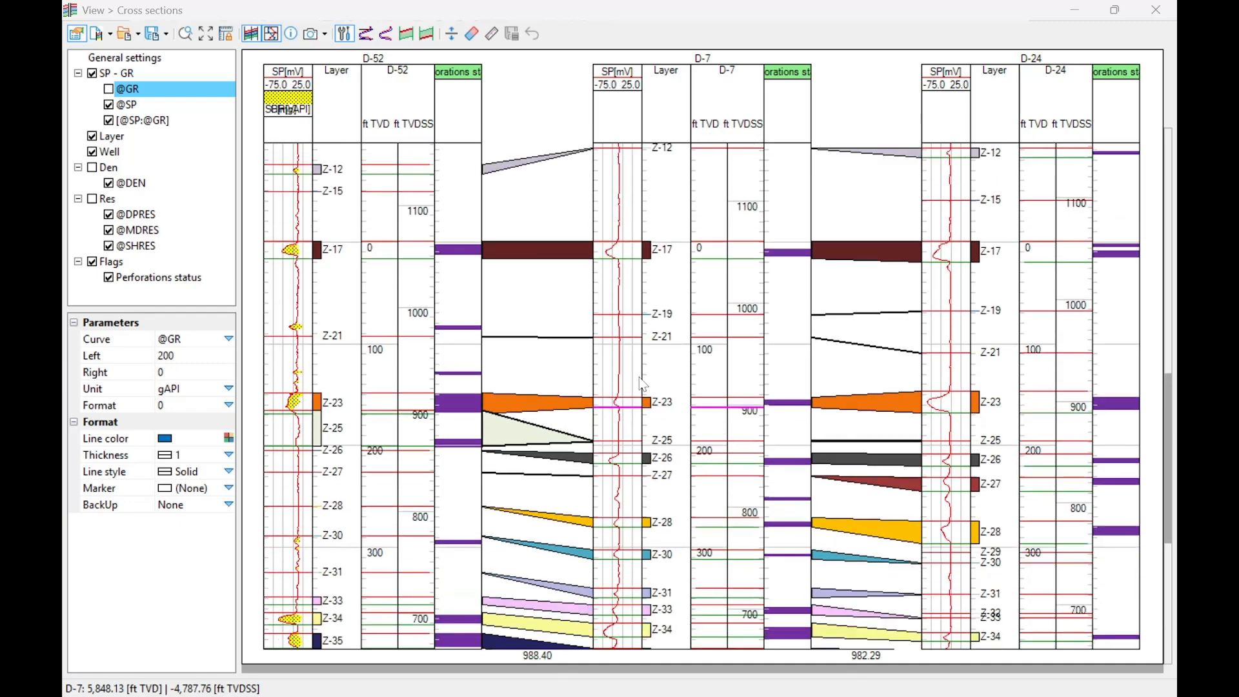
scroll(639, 377, "down", 1)
left_click_drag(256, 3, 657, 173)
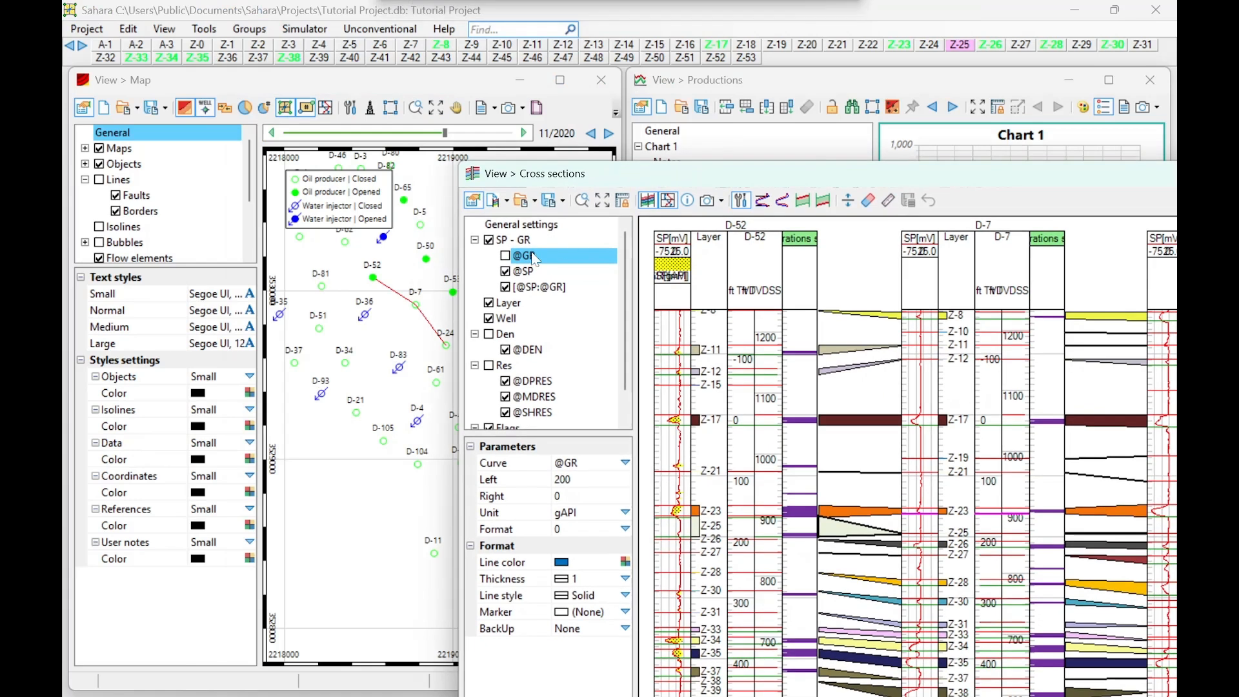
left_click(411, 312)
right_click(412, 313)
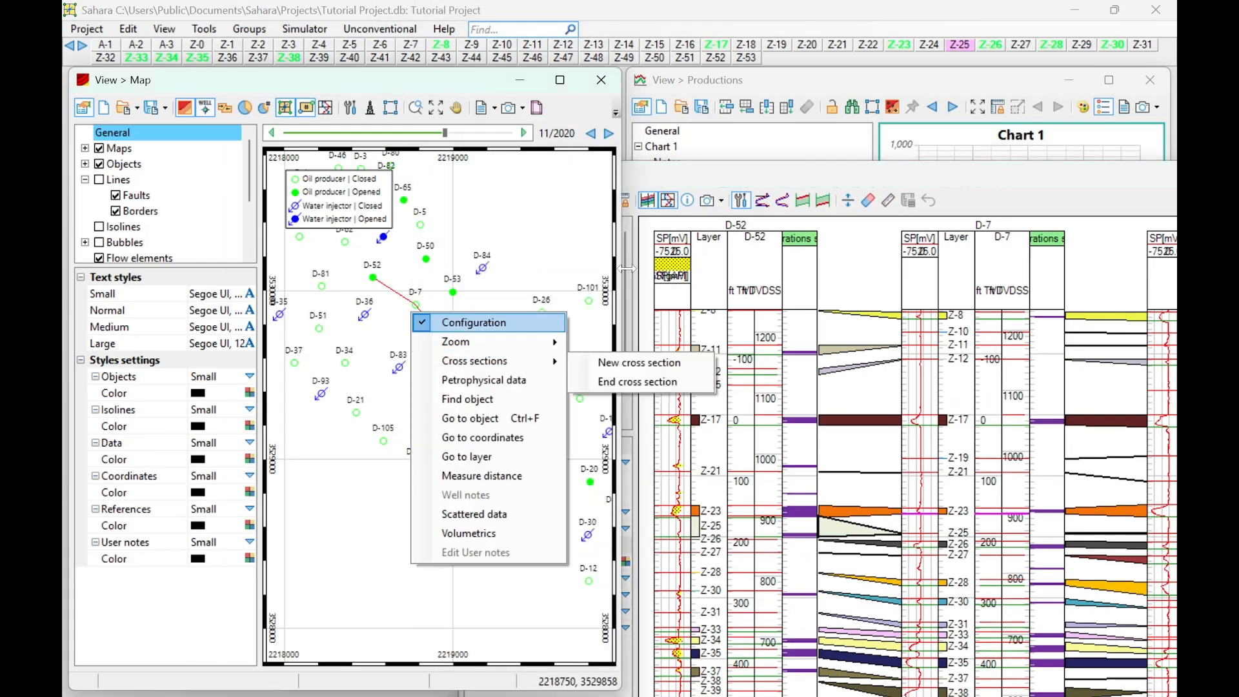
mouse_move(535, 348)
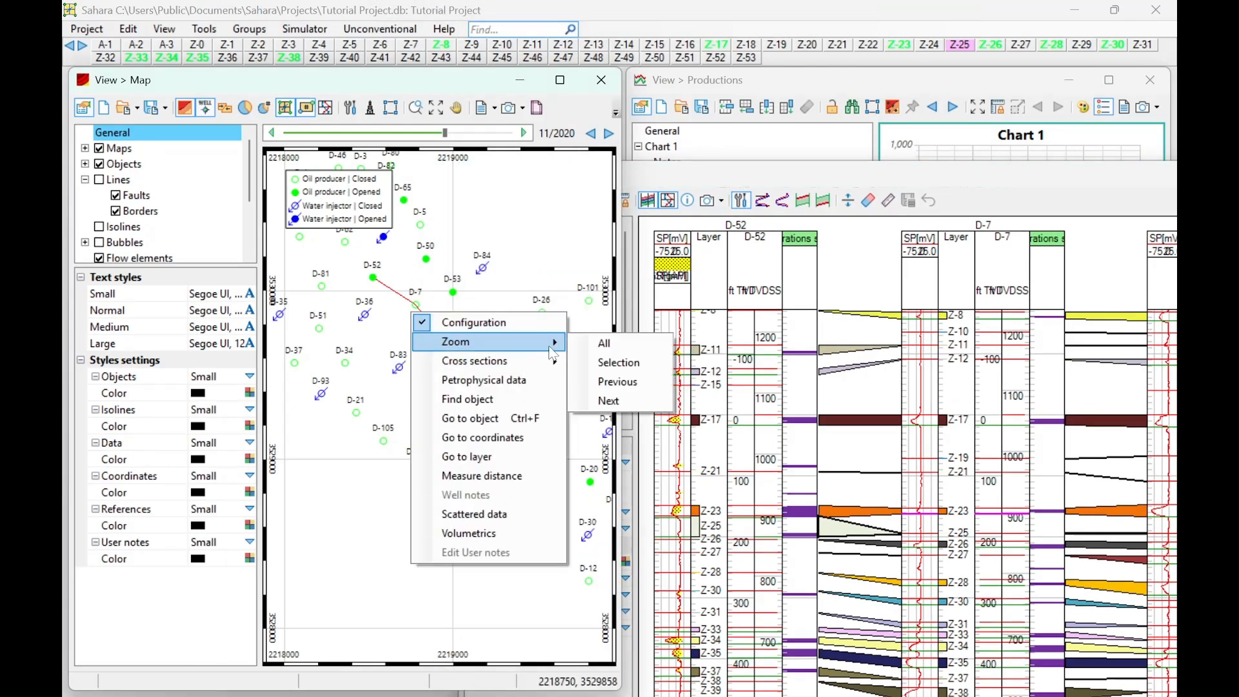
left_click_drag(704, 175, 560, 4)
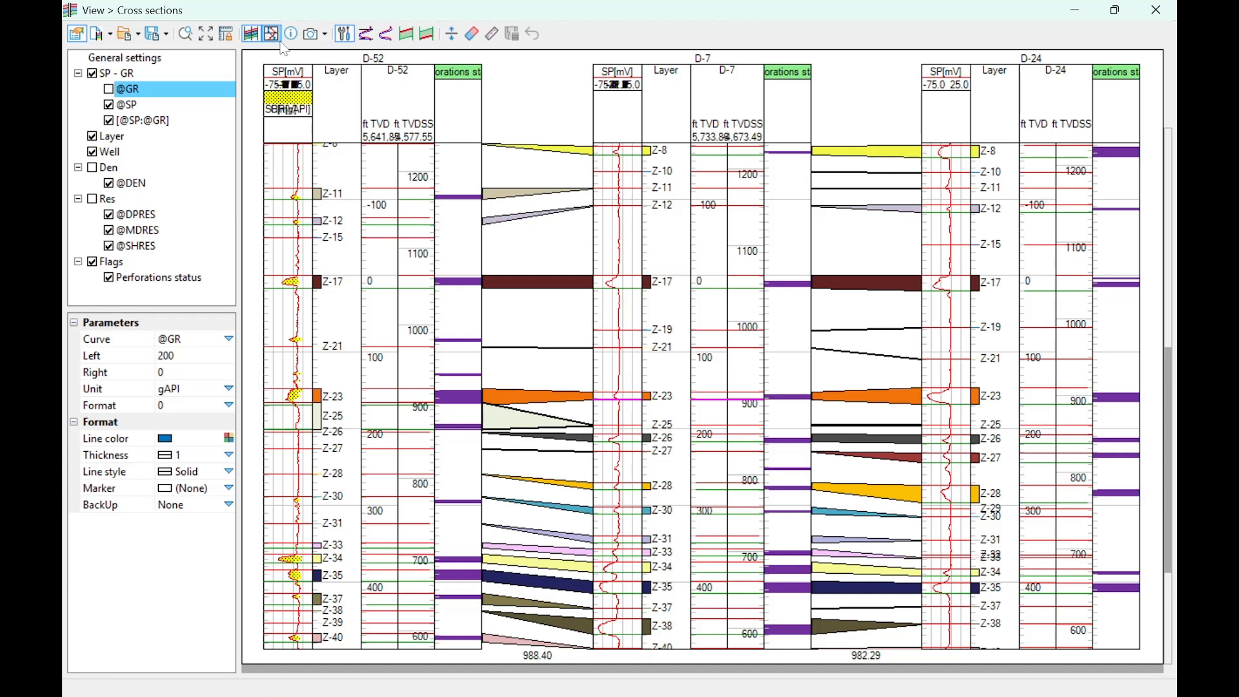
- Hide the cross section's editing tools and turn off the display of picks in its general settings
left_click(345, 35)
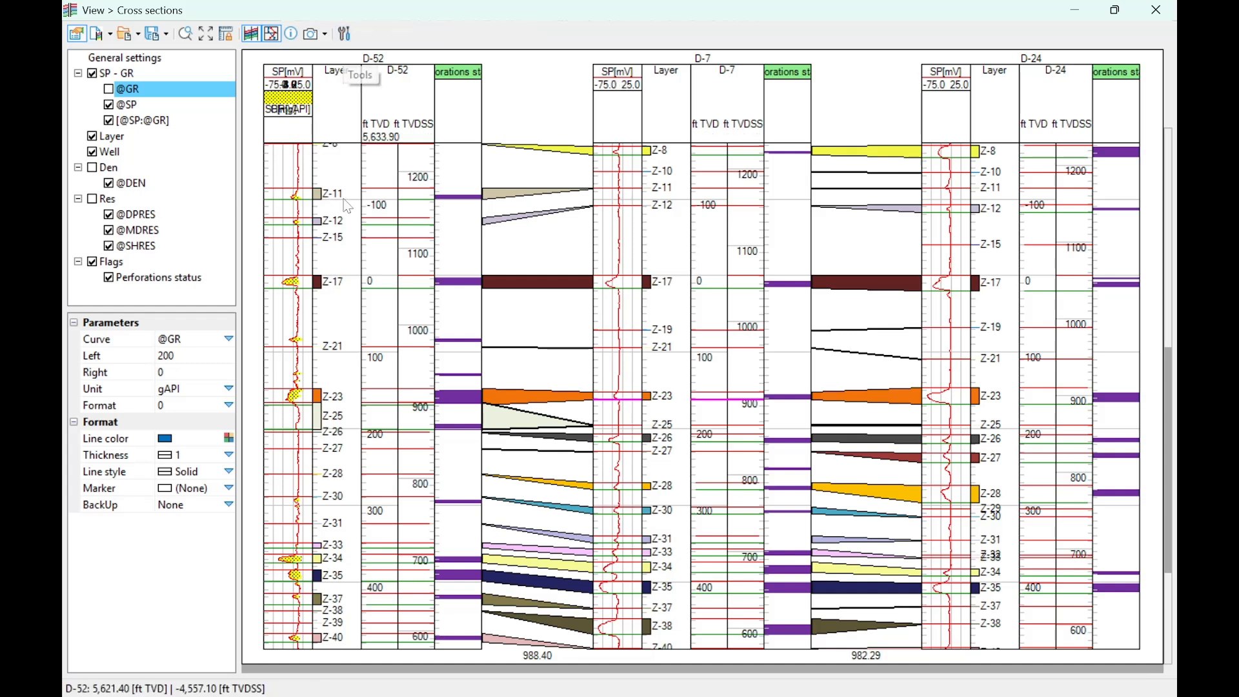
left_click(145, 60)
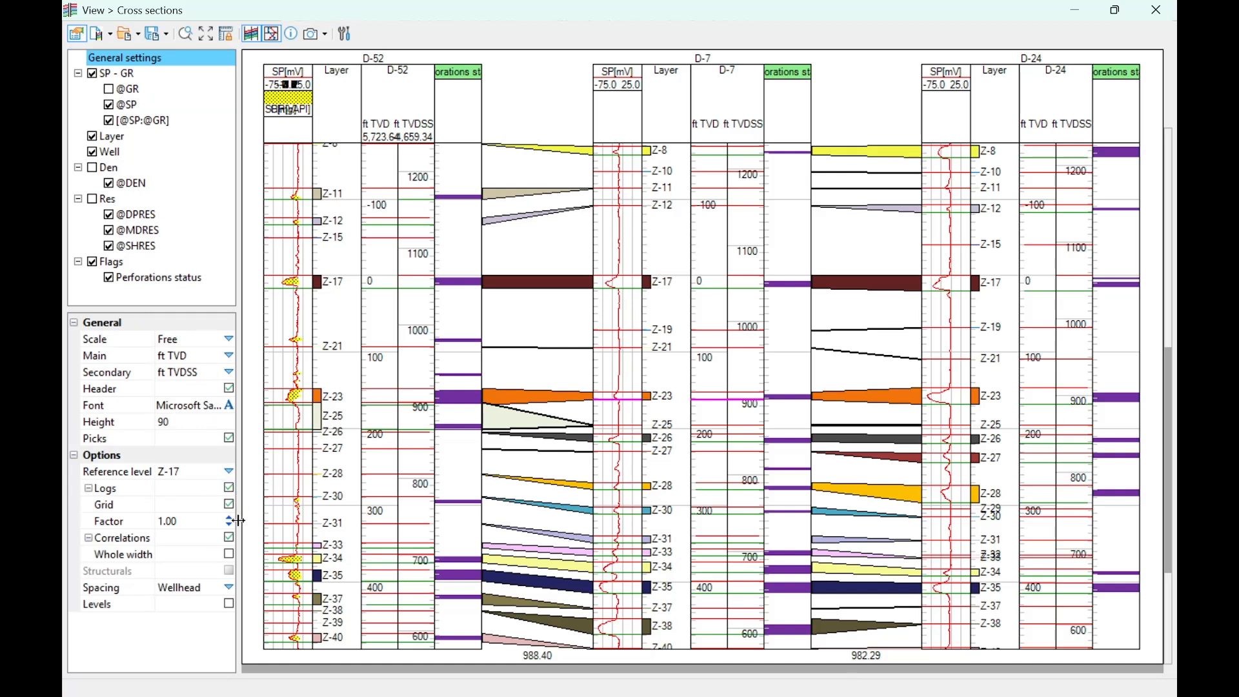
left_click(229, 537)
left_click(229, 537)
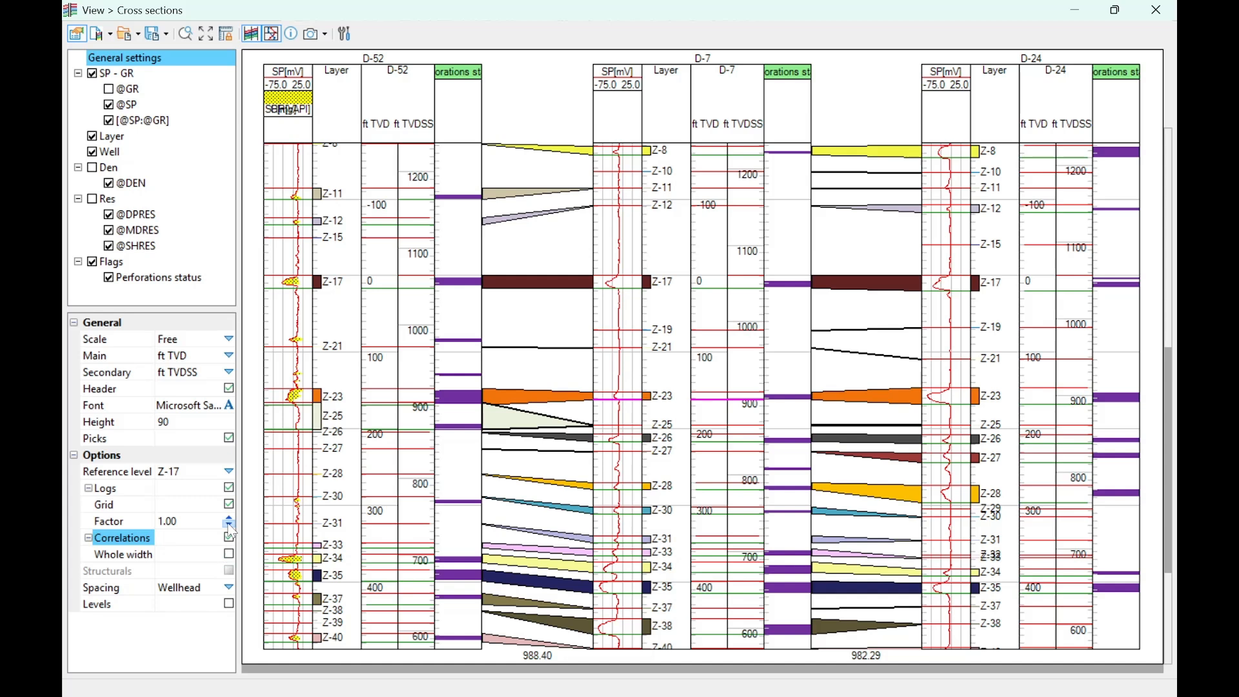
left_click(228, 438)
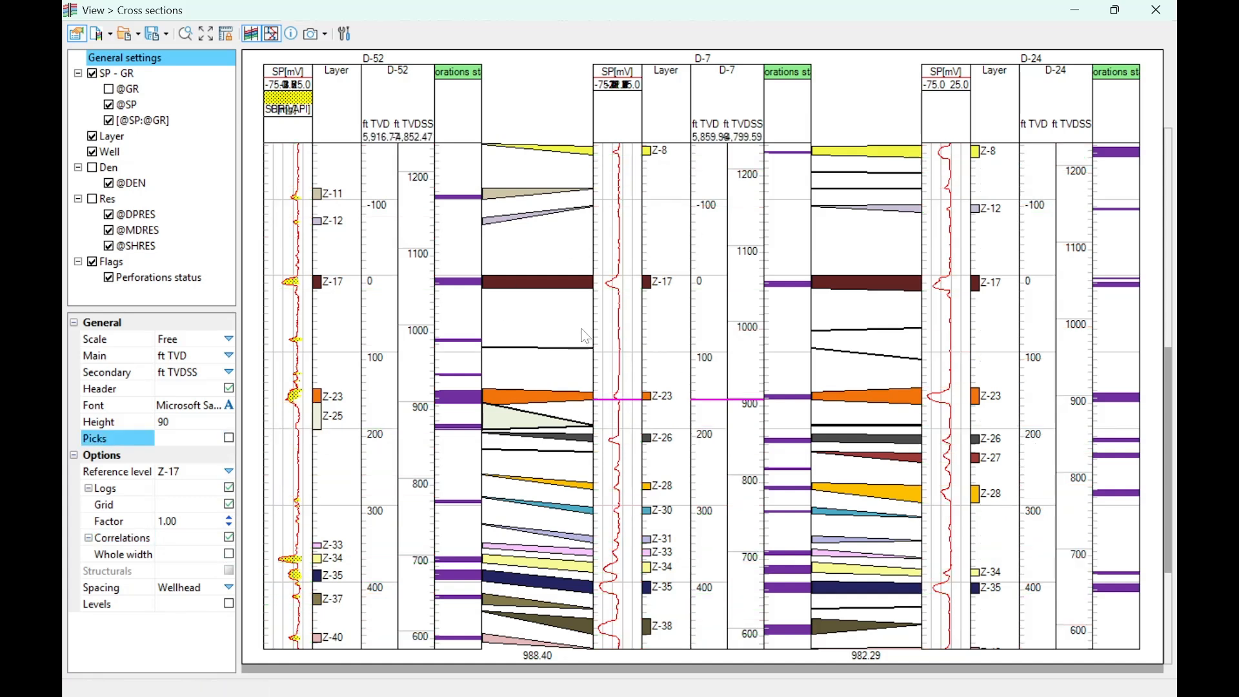
- Open the project's petrophysical data editor at full size and limit its objects to well D-6
left_click_drag(440, 5, 556, 106)
left_click(129, 28)
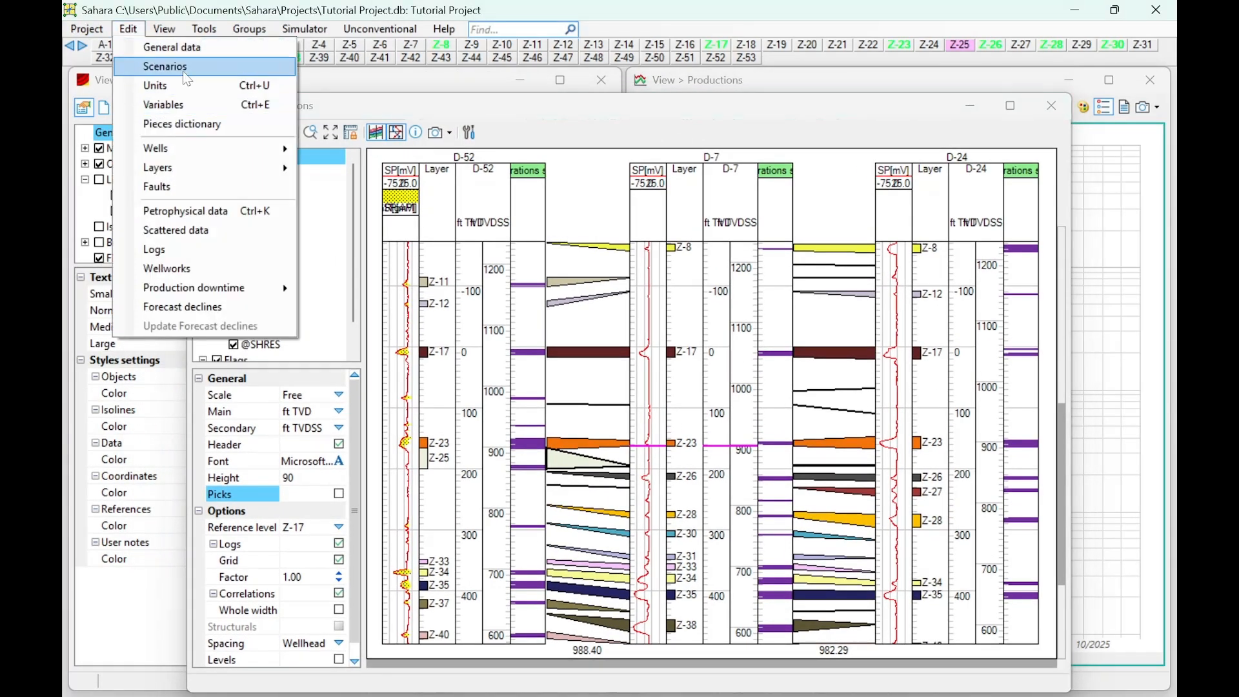
left_click(187, 212)
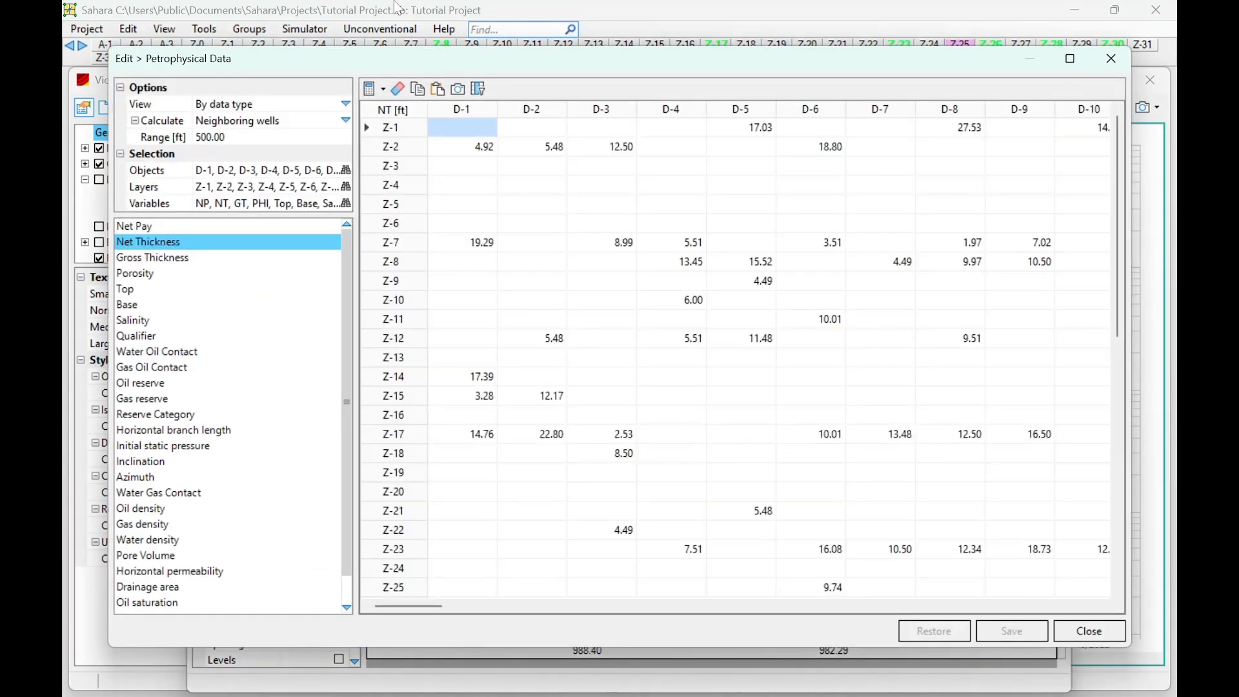
left_click_drag(359, 67, 310, 3)
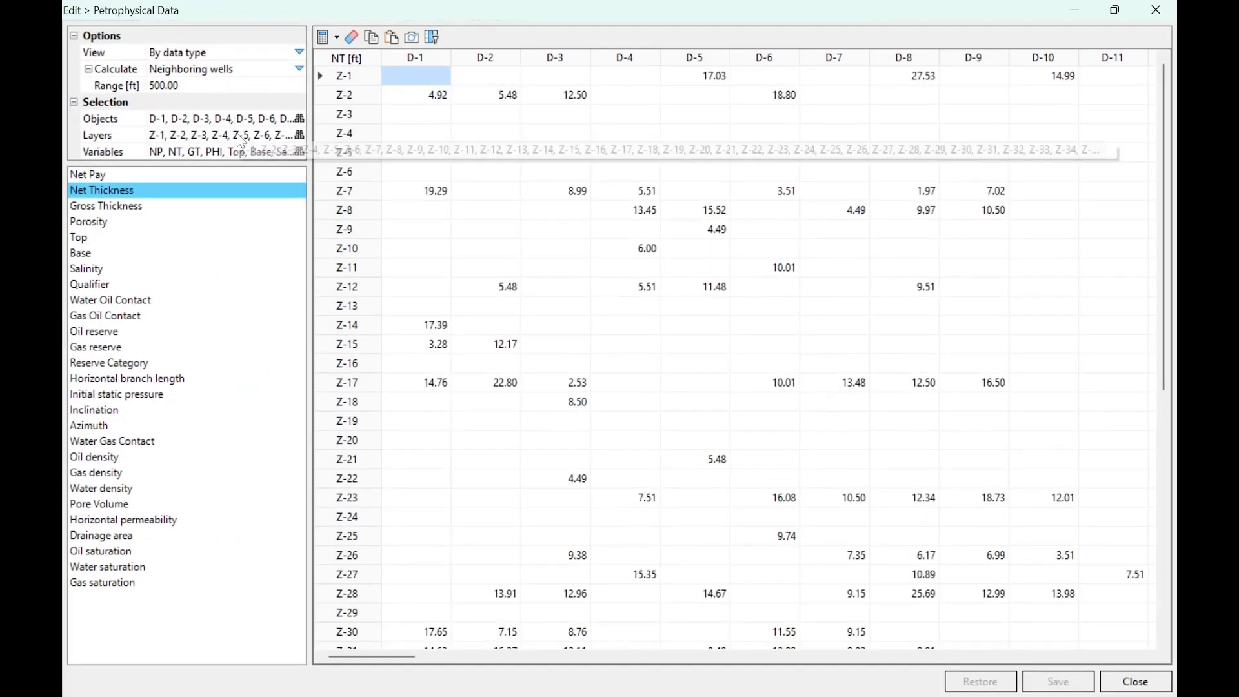
left_click(300, 119)
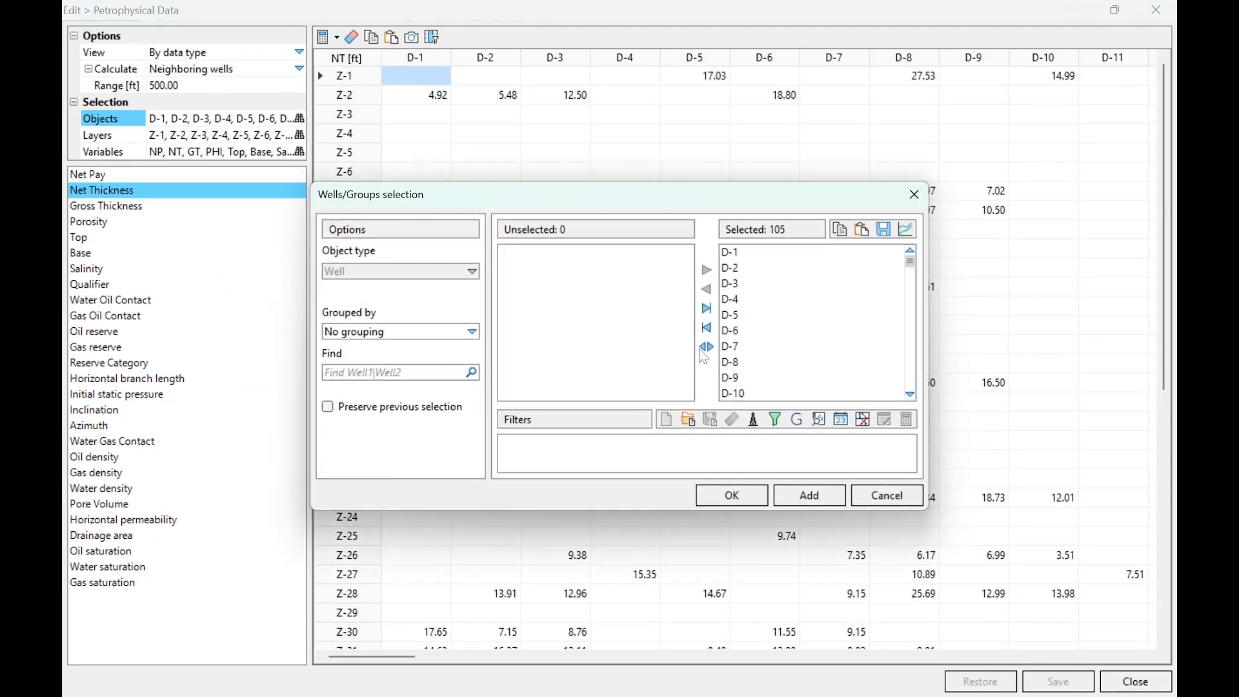
left_click(708, 329)
double_click(559, 331)
left_click(723, 495)
- Limit the petrophysical data table to layer Z-23
left_click(299, 135)
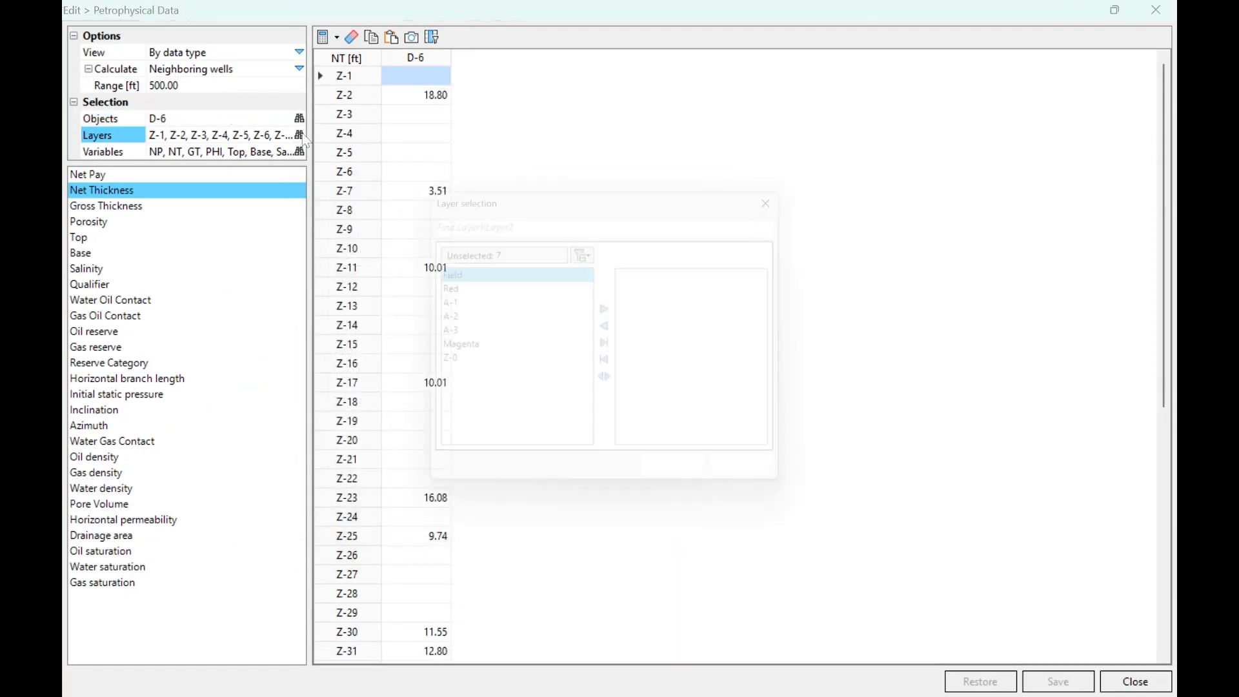
left_click(620, 373)
scroll(552, 361, "down", 5)
double_click(470, 397)
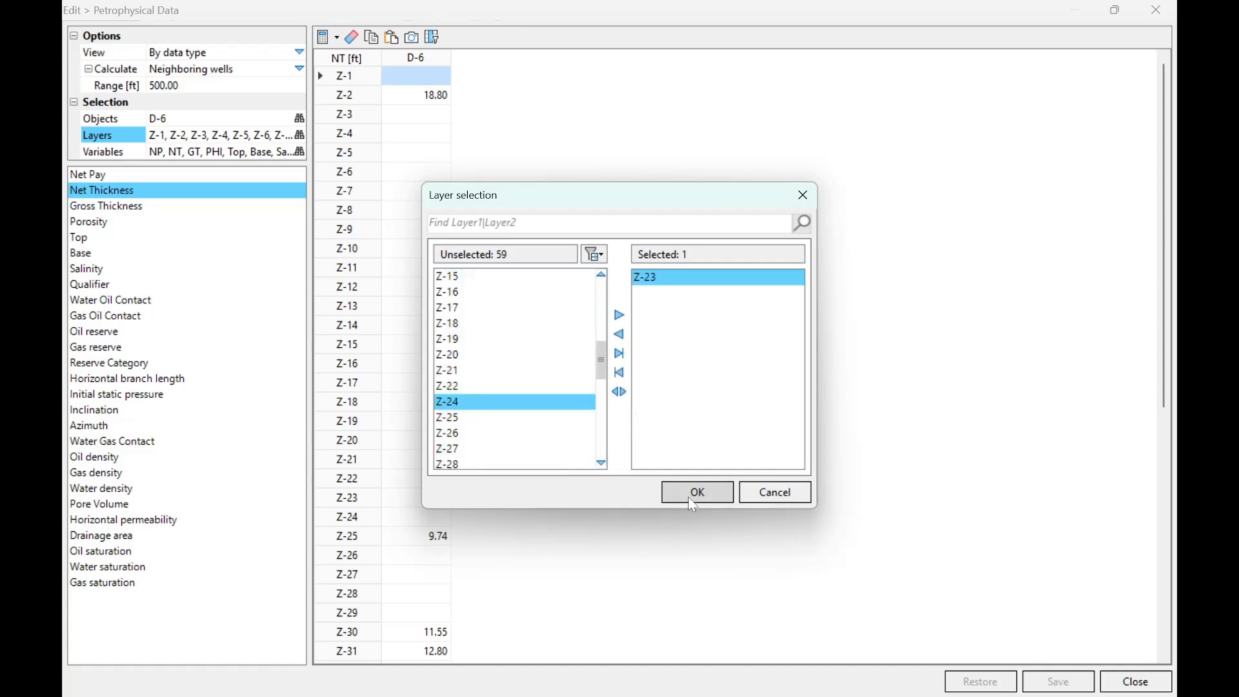
left_click(689, 498)
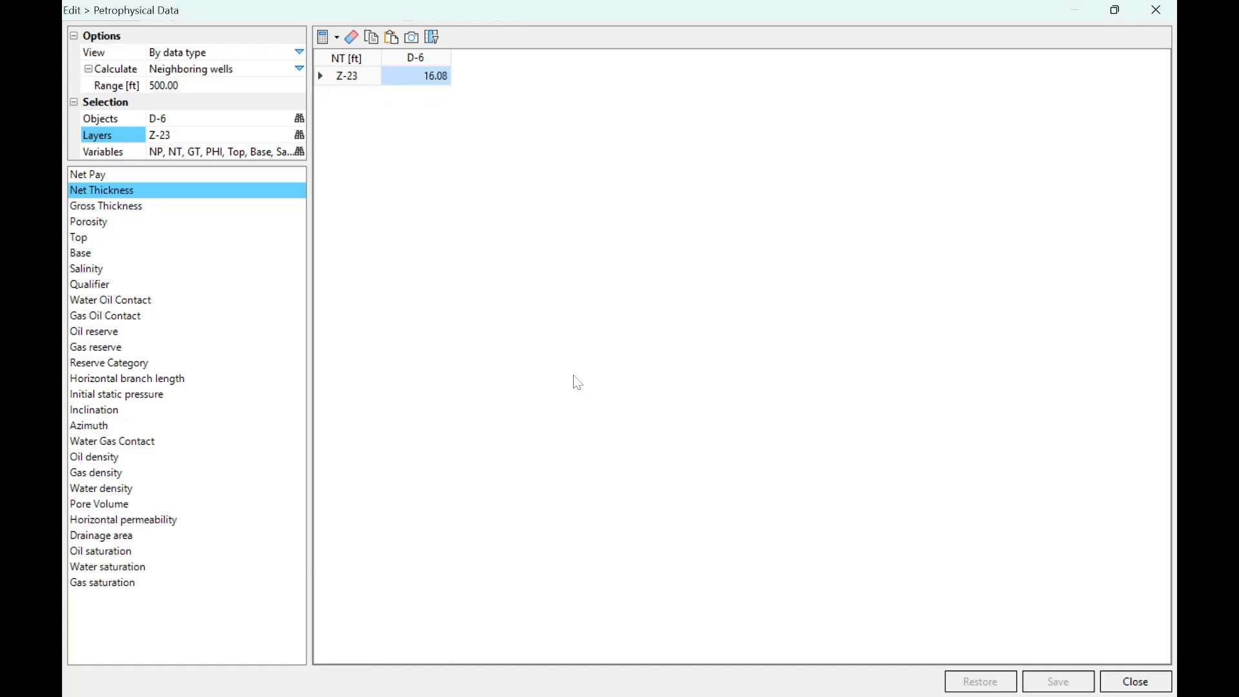
- Check the top and base of Z-23 in well D-6, and close the petrophysical data editor
left_click(190, 244)
left_click(184, 255)
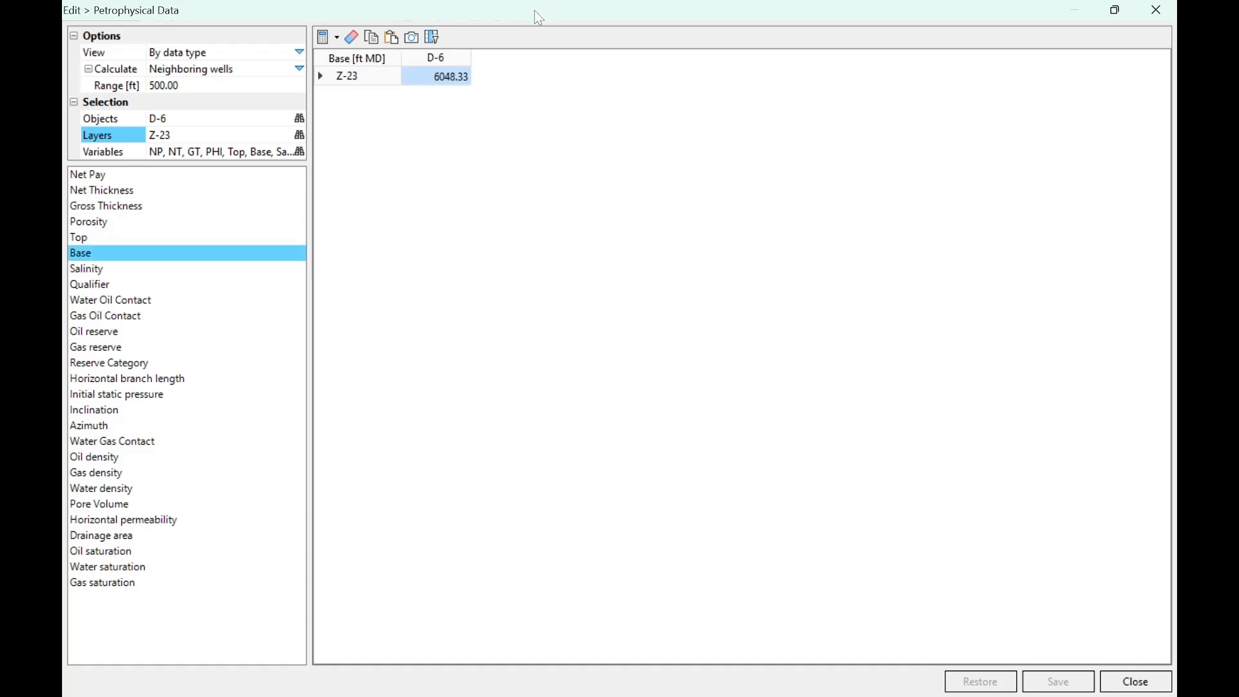
left_click_drag(536, 11, 542, 180)
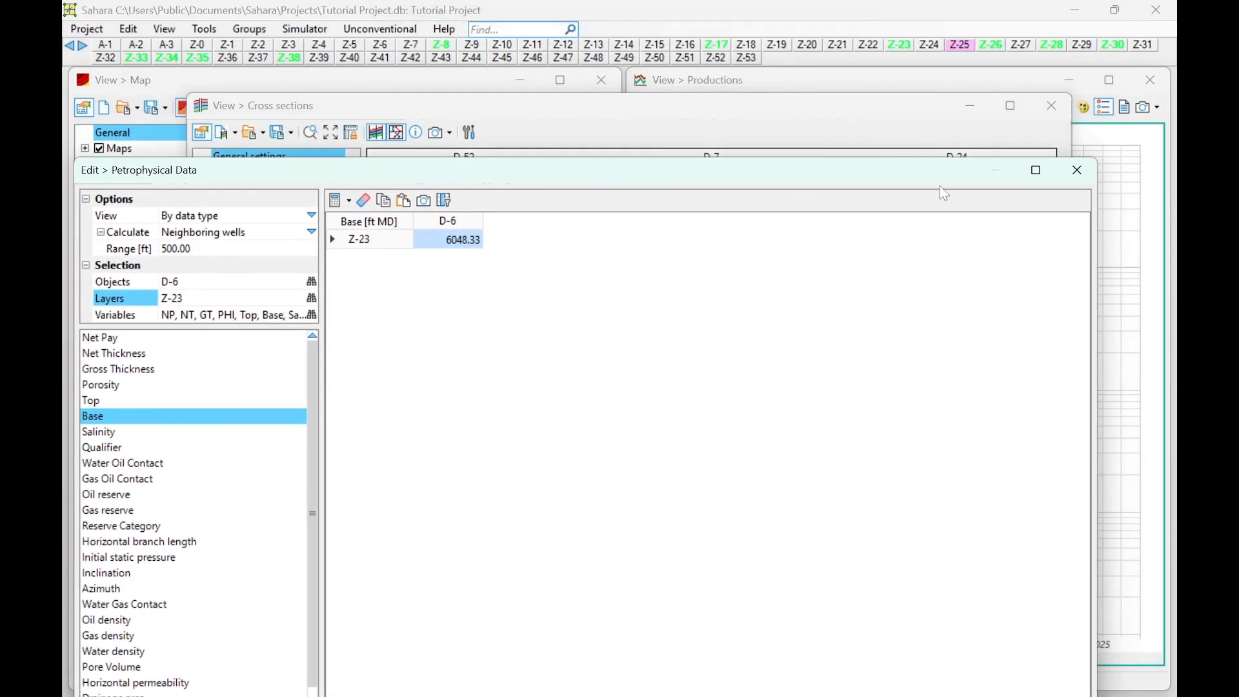
left_click(1078, 172)
scroll(742, 462, "up", 2)
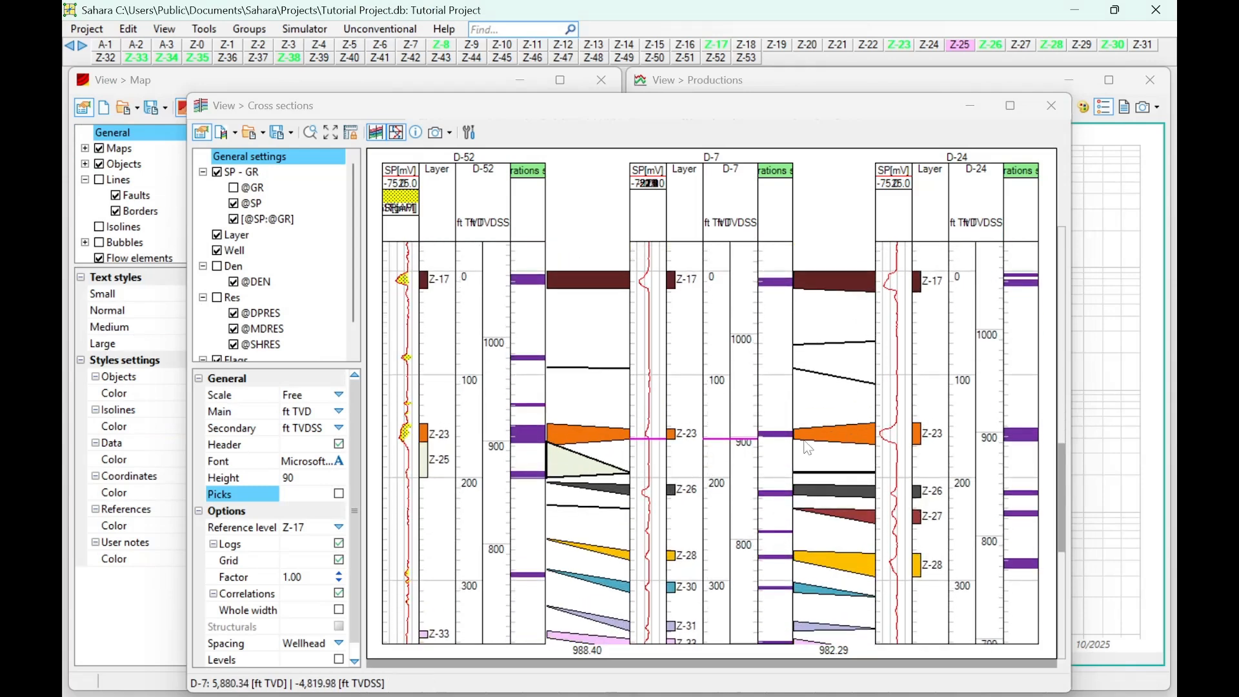
scroll(774, 455, "down", 2)
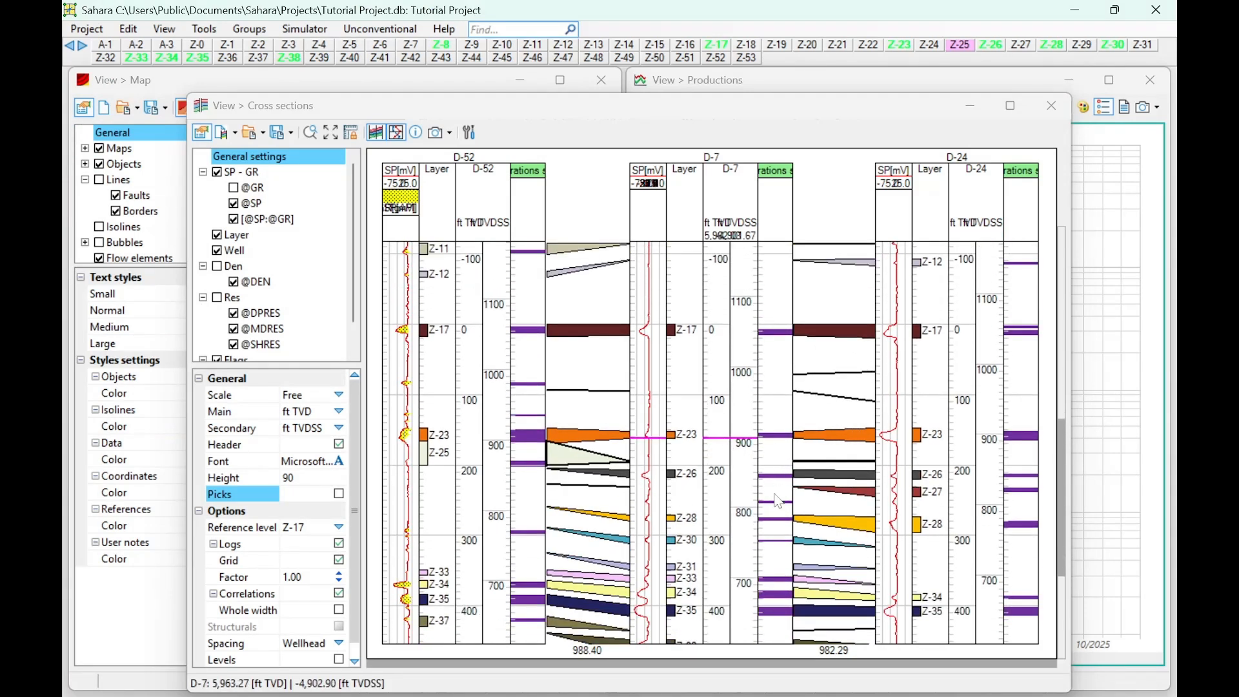
scroll(713, 464, "down", 2)
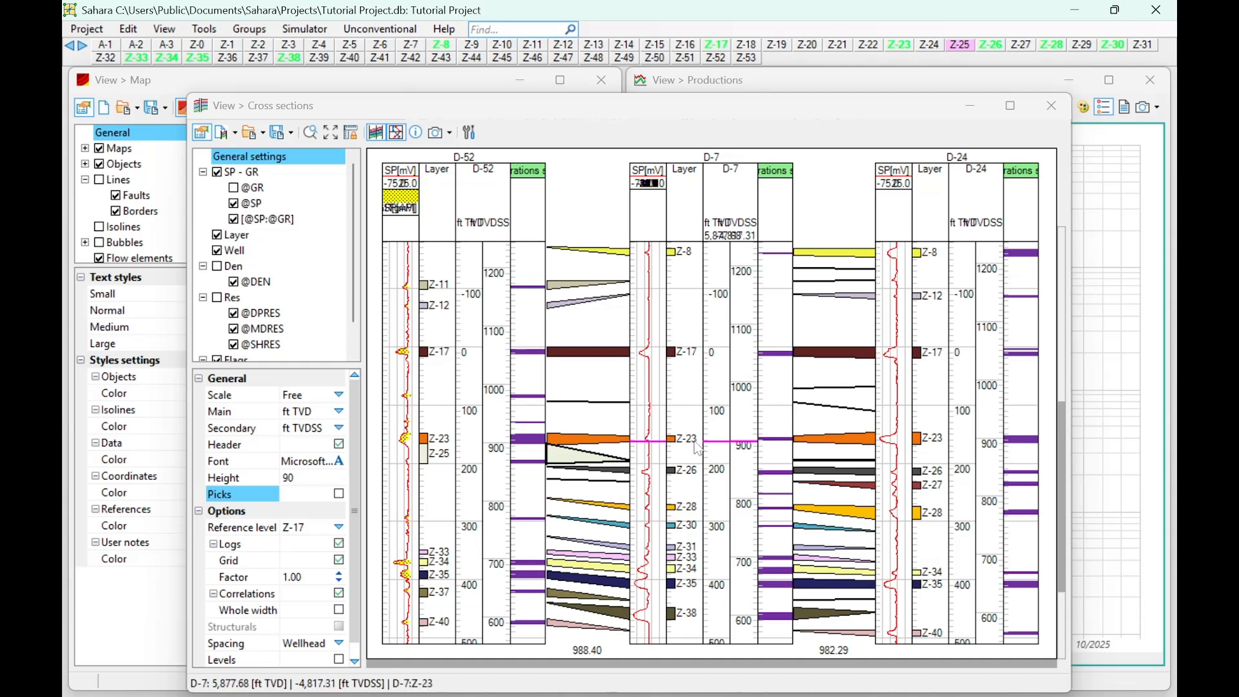
scroll(697, 447, "down", 1)
scroll(599, 420, "down", 1)
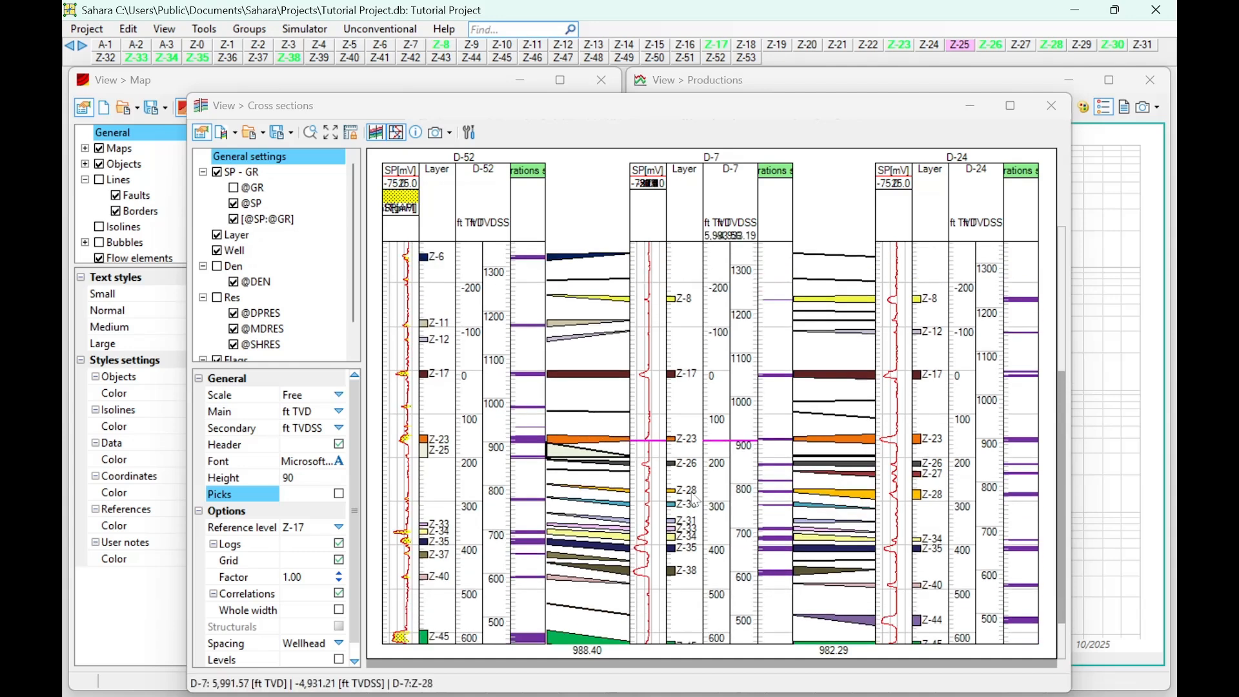
scroll(694, 492, "down", 1)
scroll(692, 488, "down", 1)
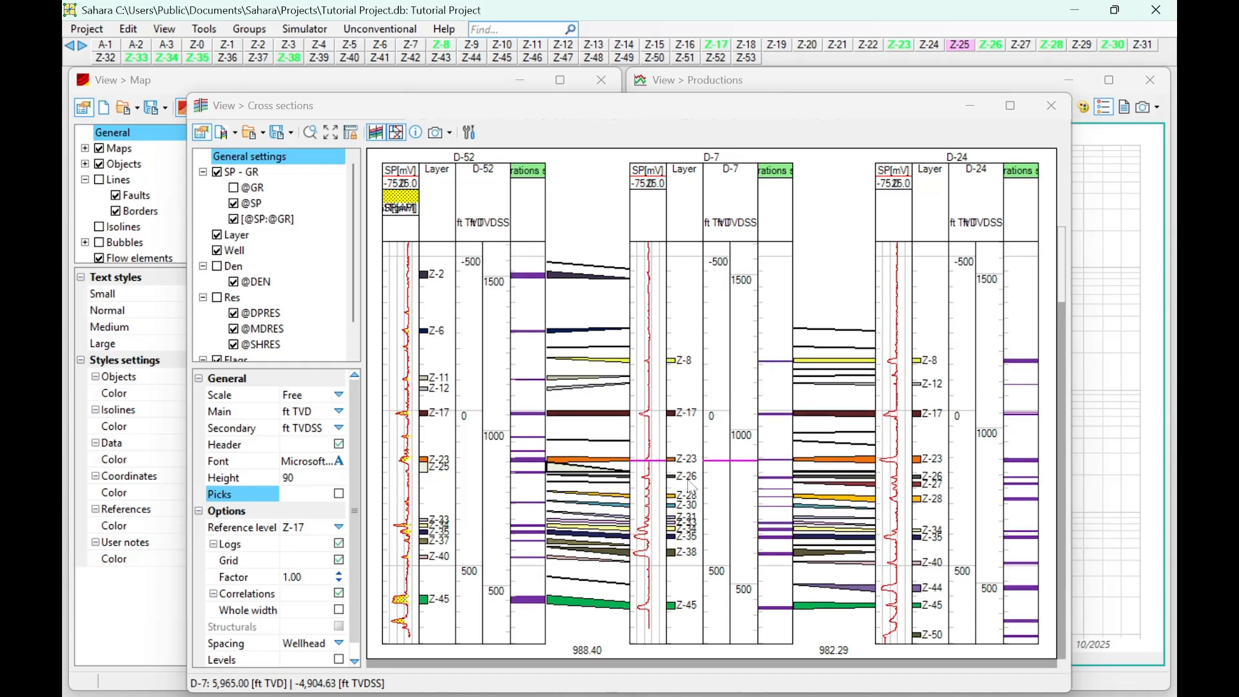